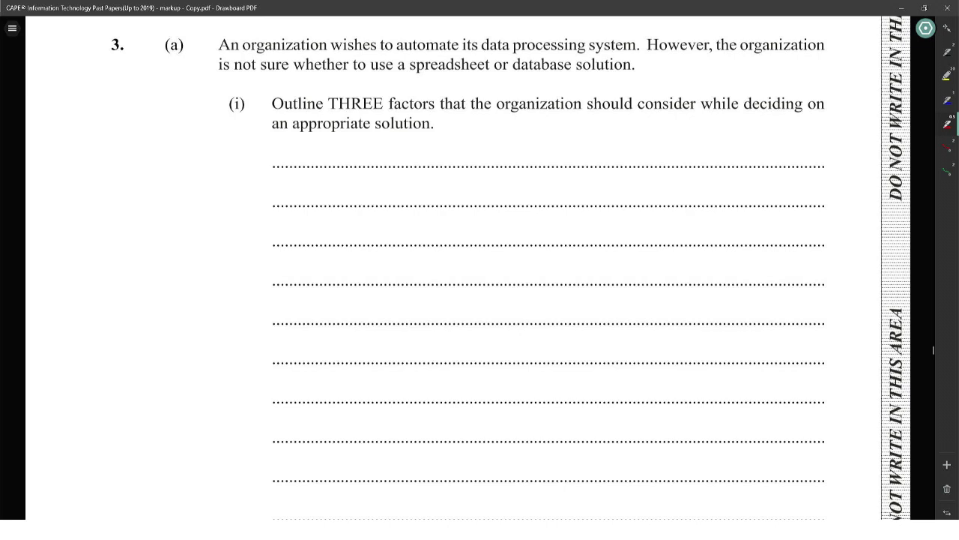
# Step: Draw red underlines beneath 'spreadsheet' and 'database' in Question 3(a) on page 312, reviewing earlier pages
pyautogui.scroll(1, 479, 270)
pyautogui.moveTo(411, 114); pyautogui.dragTo(573, 114)
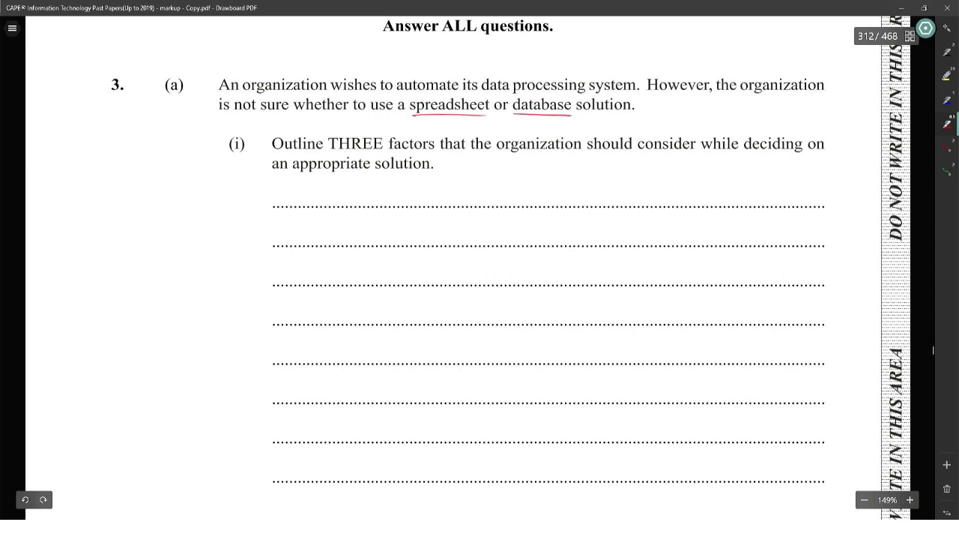
pyautogui.scroll(20, 480, 270)
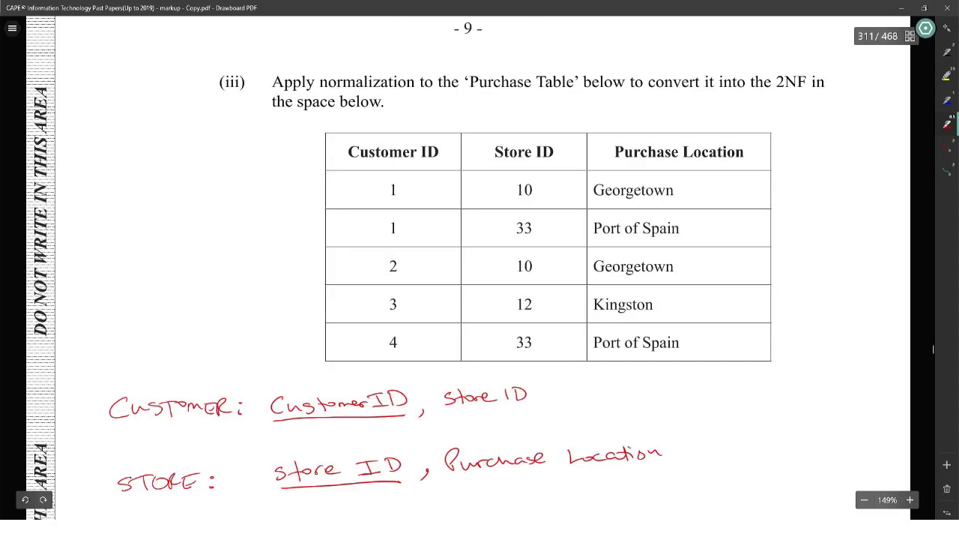
pyautogui.scroll(-10, 933, 344)
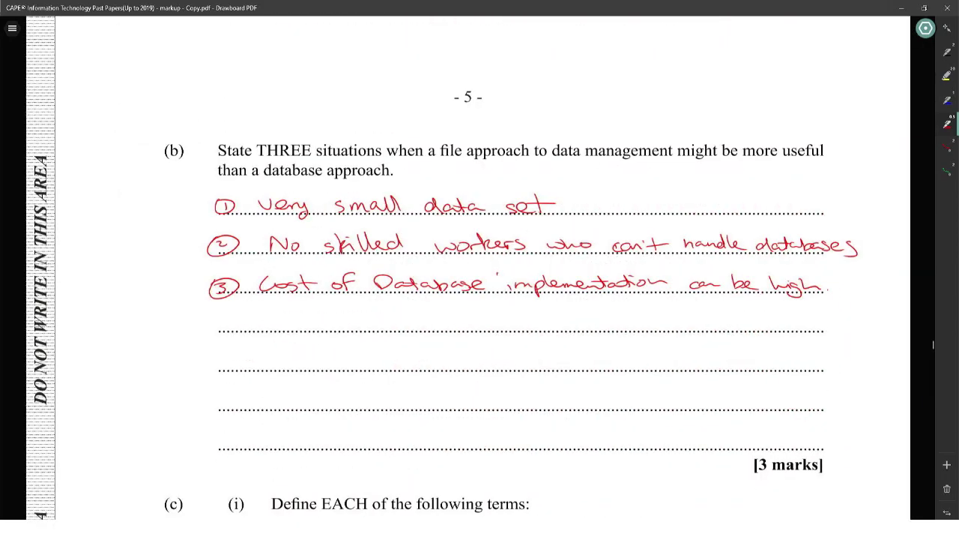
pyautogui.scroll(-20, 933, 343)
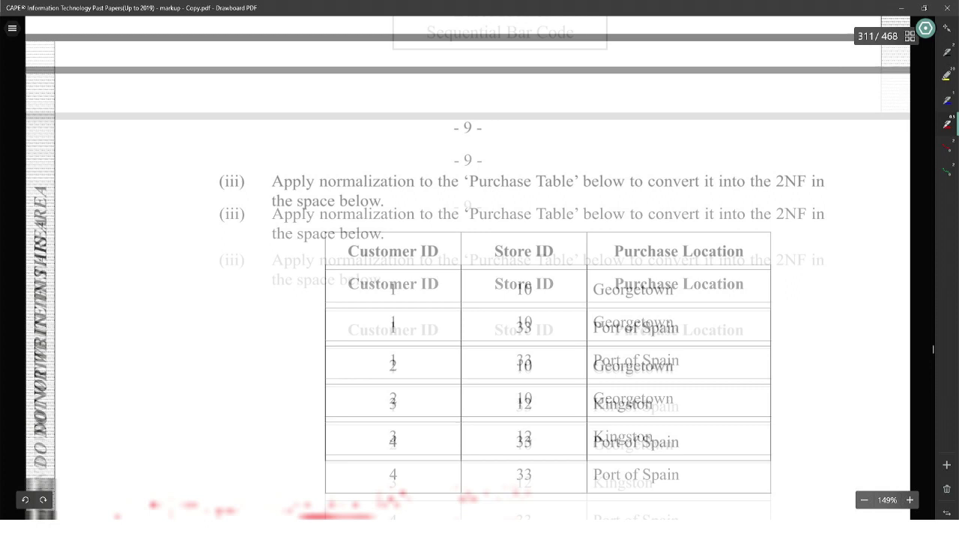
pyautogui.scroll(-15, 934, 348)
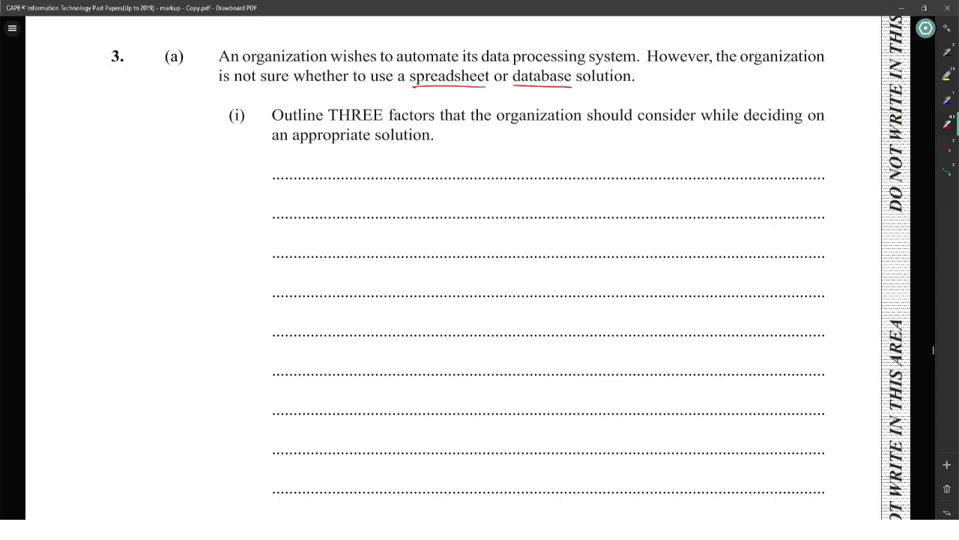
# Step: Write factor ① on cost: set-up because of layout structure and implementation
pyautogui.moveTo(275, 167); pyautogui.dragTo(275, 174)
pyautogui.moveTo(269, 168); pyautogui.dragTo(852, 174)
pyautogui.moveTo(360, 204); pyautogui.dragTo(831, 213)
pyautogui.moveTo(360, 244); pyautogui.dragTo(781, 253)
pyautogui.moveTo(274, 277); pyautogui.dragTo(835, 278)
# Step: Write factor ②, Level of Automation, ending 'using formulas and functions.', undoing a misplaced ③
pyautogui.moveTo(381, 315); pyautogui.dragTo(861, 316)
pyautogui.moveTo(381, 354); pyautogui.dragTo(806, 354)
pyautogui.moveTo(278, 387); pyautogui.dragTo(289, 401)
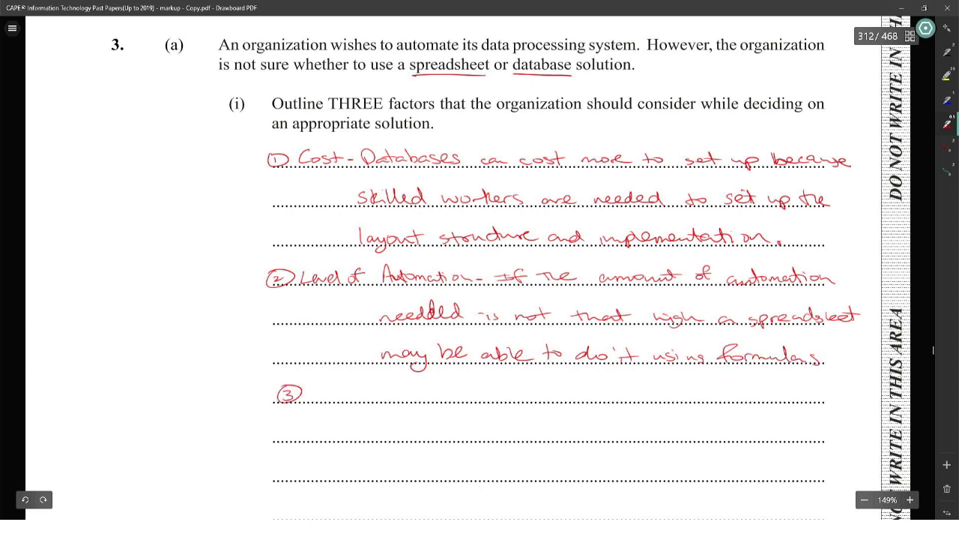
pyautogui.scroll(-2, 480, 270)
pyautogui.click(25, 499)
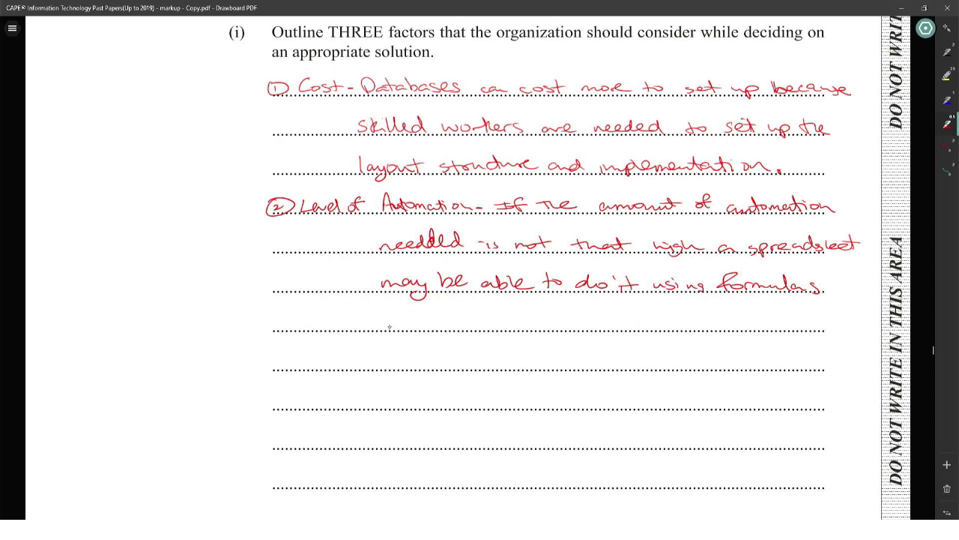
pyautogui.moveTo(384, 323); pyautogui.dragTo(551, 323)
pyautogui.moveTo(556, 325); pyautogui.dragTo(558, 326)
# Step: Add factor ③, Competency of Staff, with its explanation
pyautogui.moveTo(274, 357)
pyautogui.mouseDown()
pyautogui.moveTo(283, 362)
pyautogui.moveTo(277, 355)
pyautogui.mouseUp()
pyautogui.scroll(2, 480, 269)
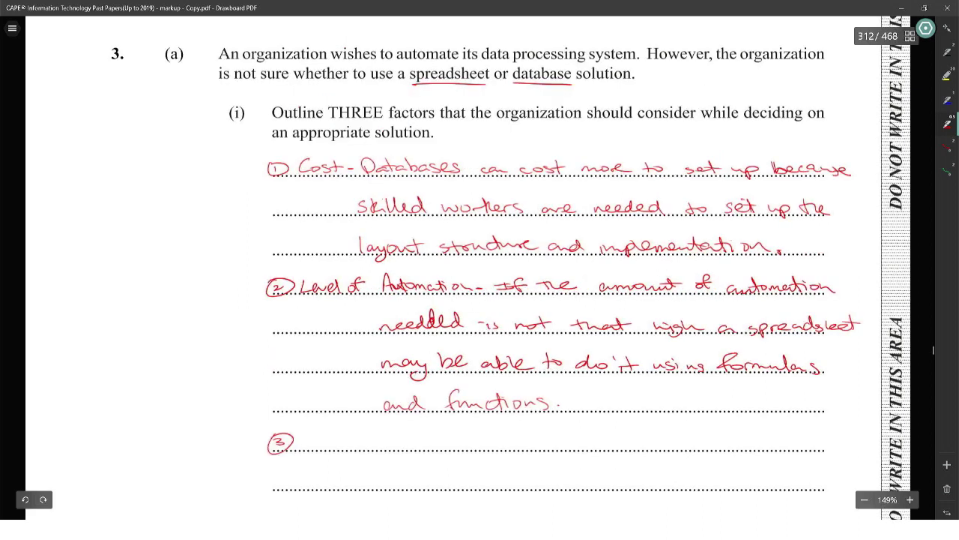
pyautogui.scroll(-4, 480, 270)
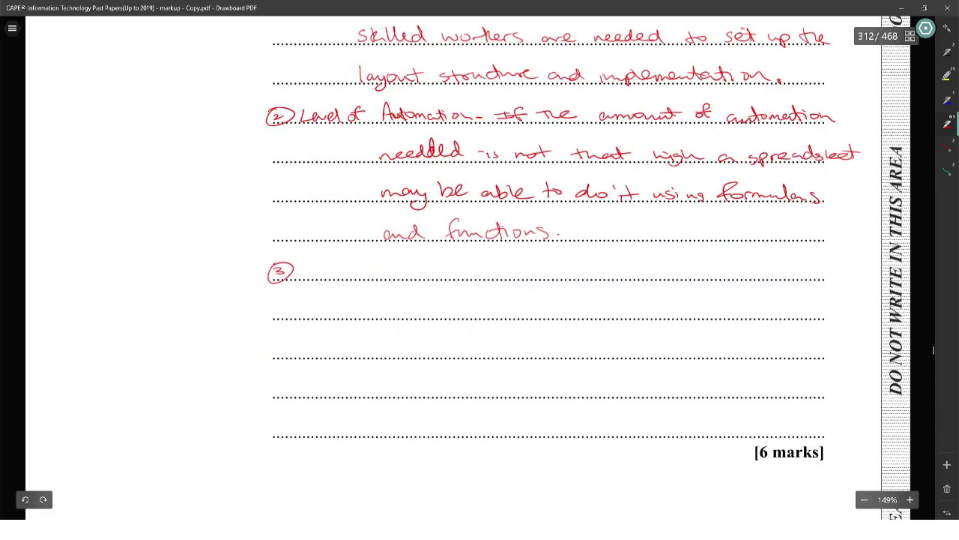
pyautogui.moveTo(300, 276)
pyautogui.mouseDown()
pyautogui.moveTo(764, 271)
pyautogui.moveTo(397, 310)
pyautogui.moveTo(725, 308)
pyautogui.moveTo(410, 349)
pyautogui.moveTo(425, 351)
pyautogui.moveTo(775, 348)
pyautogui.moveTo(390, 392)
pyautogui.moveTo(772, 390)
pyautogui.moveTo(474, 430)
pyautogui.mouseUp()
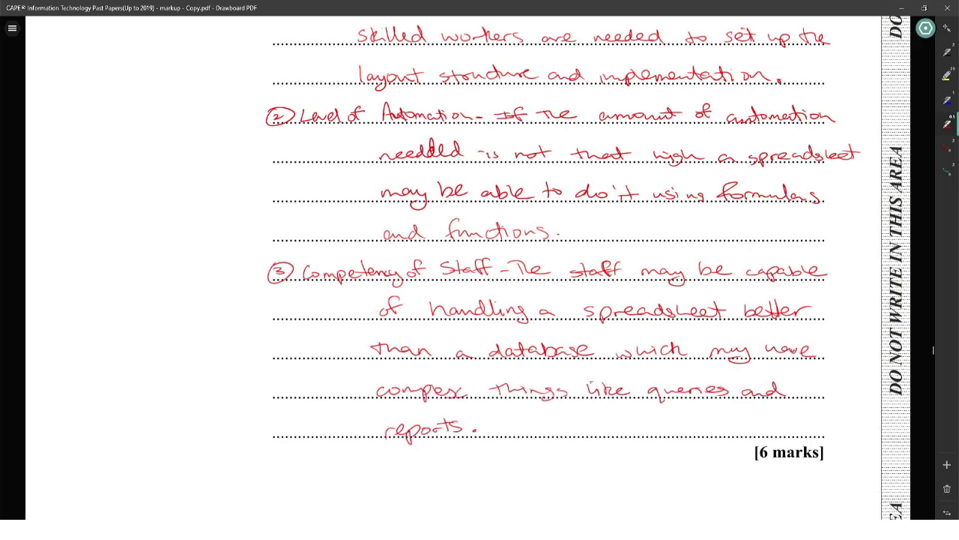
# Step: Write the headings Forms, Queries and Reports on the 3(a)(ii) answer lines
pyautogui.scroll(2, 525, 270)
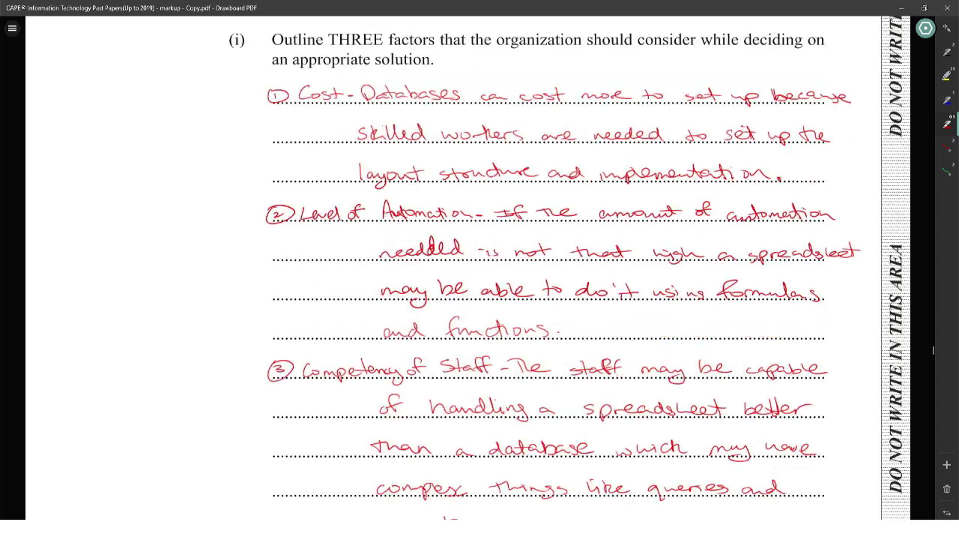
pyautogui.scroll(-10, 524, 270)
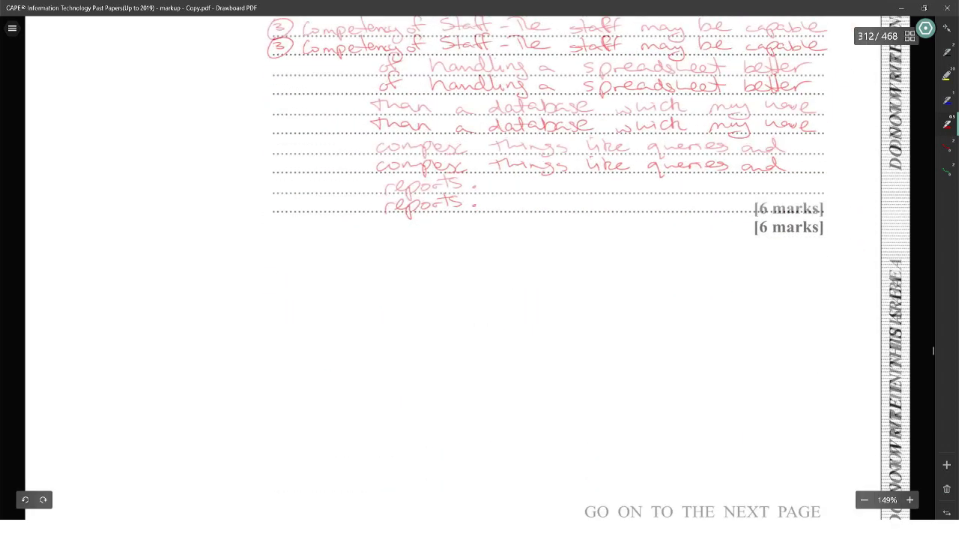
pyautogui.scroll(-3, 480, 269)
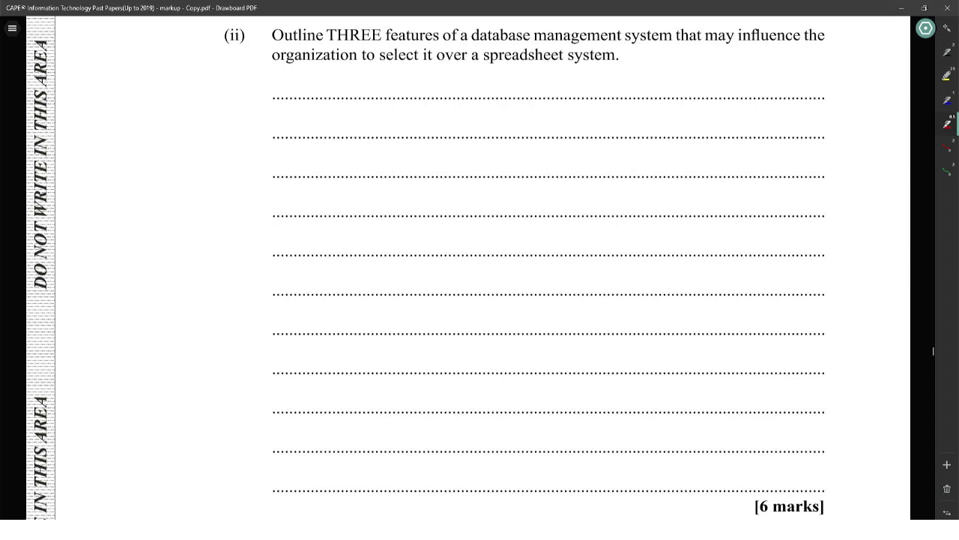
pyautogui.moveTo(293, 78)
pyautogui.mouseDown()
pyautogui.moveTo(283, 96)
pyautogui.moveTo(290, 87)
pyautogui.mouseUp()
pyautogui.moveTo(294, 89); pyautogui.dragTo(293, 90)
pyautogui.moveTo(299, 96); pyautogui.dragTo(328, 95)
pyautogui.moveTo(347, 84); pyautogui.dragTo(338, 93)
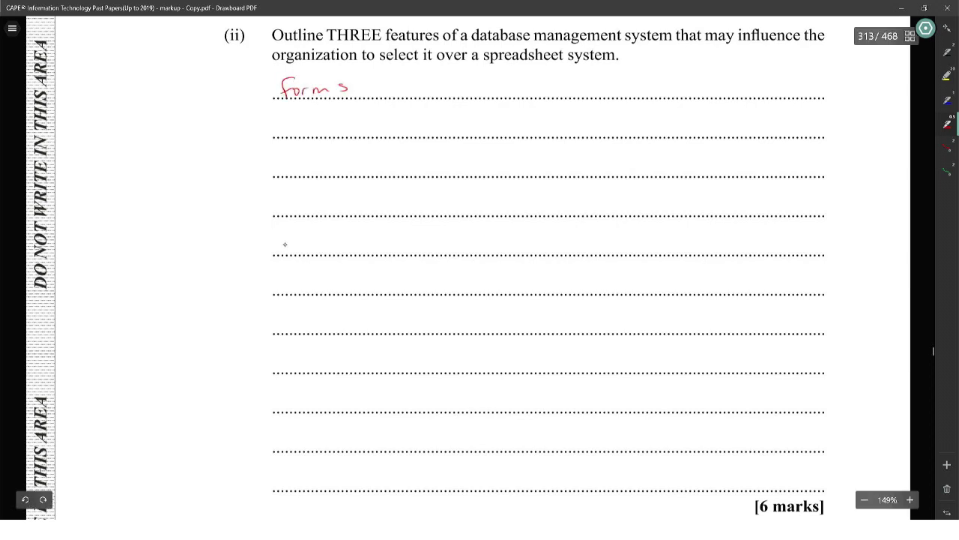
pyautogui.moveTo(285, 244); pyautogui.dragTo(361, 246)
pyautogui.moveTo(283, 388); pyautogui.dragTo(288, 411)
pyautogui.moveTo(290, 398); pyautogui.dragTo(352, 396)
pyautogui.moveTo(354, 394); pyautogui.dragTo(356, 404)
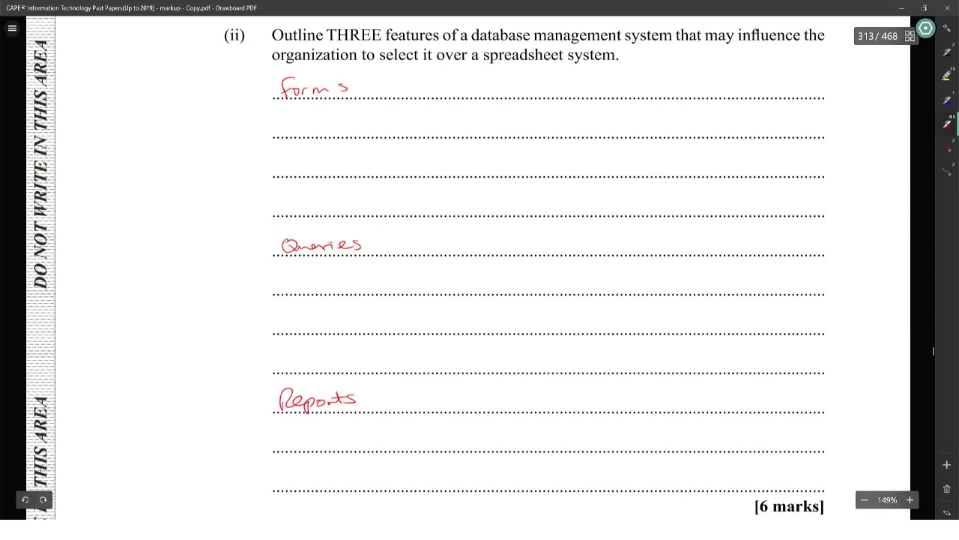
# Step: Explain Forms: lets users input data into the system easily, making data entry simple
pyautogui.moveTo(356, 88)
pyautogui.mouseDown()
pyautogui.moveTo(386, 95)
pyautogui.moveTo(399, 81)
pyautogui.mouseUp()
pyautogui.moveTo(390, 83)
pyautogui.mouseDown()
pyautogui.moveTo(406, 96)
pyautogui.moveTo(457, 97)
pyautogui.moveTo(472, 82)
pyautogui.moveTo(517, 94)
pyautogui.mouseUp()
pyautogui.moveTo(544, 91); pyautogui.dragTo(605, 92)
pyautogui.moveTo(627, 83)
pyautogui.mouseDown()
pyautogui.moveTo(636, 93)
pyautogui.moveTo(733, 86)
pyautogui.mouseUp()
pyautogui.moveTo(752, 90); pyautogui.dragTo(811, 88)
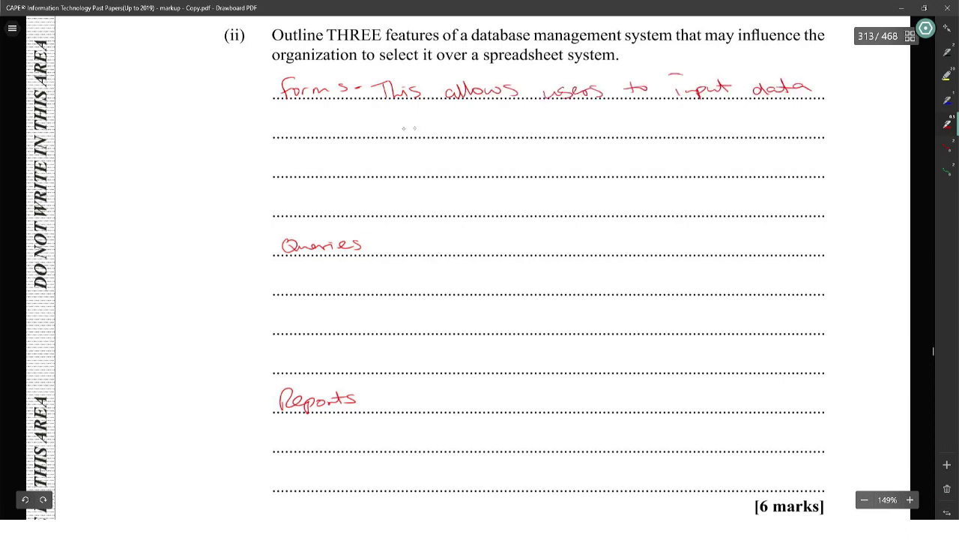
pyautogui.moveTo(387, 137); pyautogui.dragTo(468, 132)
pyautogui.moveTo(483, 132); pyautogui.dragTo(662, 132)
pyautogui.moveTo(691, 132); pyautogui.dragTo(731, 128)
pyautogui.moveTo(748, 133); pyautogui.dragTo(811, 128)
pyautogui.moveTo(388, 171); pyautogui.dragTo(445, 169)
pyautogui.moveTo(475, 171); pyautogui.dragTo(646, 167)
# Step: Explain Queries: they allow the filtering of specific data
pyautogui.moveTo(376, 247); pyautogui.dragTo(462, 244)
pyautogui.moveTo(489, 236)
pyautogui.mouseDown()
pyautogui.moveTo(489, 252)
pyautogui.moveTo(500, 245)
pyautogui.mouseUp()
pyautogui.moveTo(501, 242)
pyautogui.mouseDown()
pyautogui.moveTo(527, 248)
pyautogui.moveTo(557, 235)
pyautogui.moveTo(620, 254)
pyautogui.mouseUp()
pyautogui.moveTo(637, 247)
pyautogui.mouseDown()
pyautogui.moveTo(658, 233)
pyautogui.moveTo(708, 258)
pyautogui.moveTo(769, 247)
pyautogui.mouseUp()
pyautogui.moveTo(784, 248); pyautogui.dragTo(838, 247)
pyautogui.moveTo(393, 283); pyautogui.dragTo(799, 288)
pyautogui.moveTo(405, 323); pyautogui.dragTo(716, 325)
# Step: Explain Reports: they allow the collation of information, ending 'readable/understandable.'
pyautogui.scroll(-3, 480, 300)
pyautogui.moveTo(369, 317); pyautogui.dragTo(480, 314)
pyautogui.moveTo(483, 307); pyautogui.dragTo(501, 318)
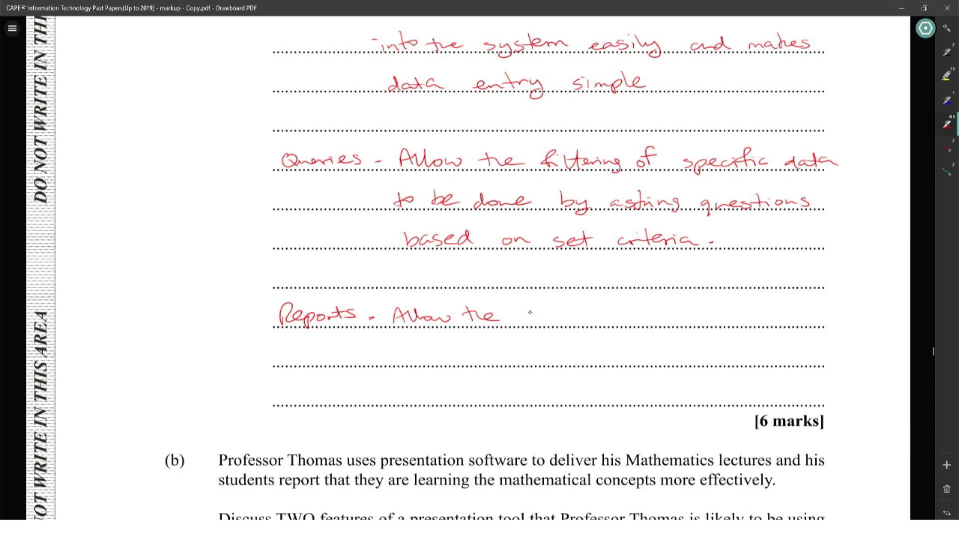
pyautogui.moveTo(530, 317); pyautogui.dragTo(813, 316)
pyautogui.moveTo(387, 358)
pyautogui.mouseDown()
pyautogui.moveTo(662, 359)
pyautogui.moveTo(721, 346)
pyautogui.moveTo(465, 398)
pyautogui.moveTo(819, 397)
pyautogui.mouseUp()
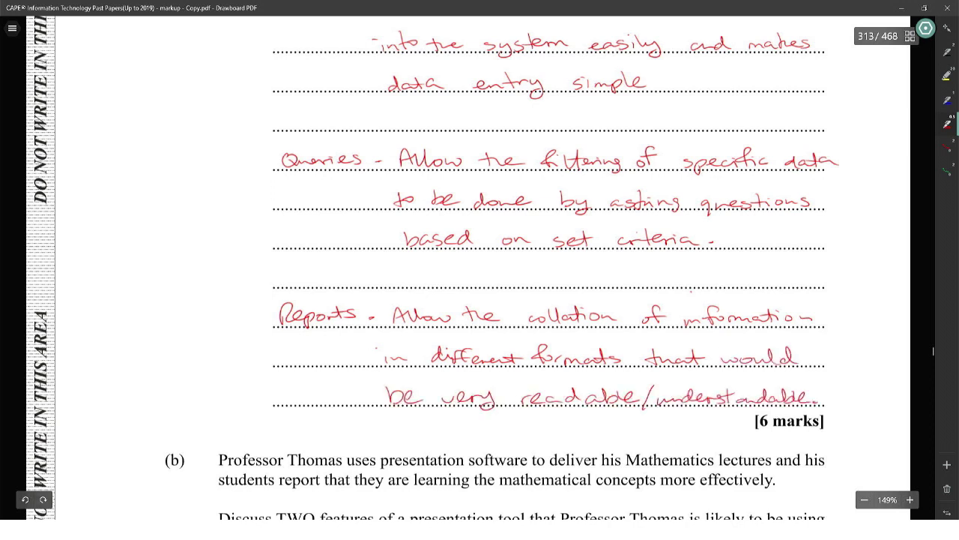
# Step: Underline 'presentation software' in part (b) and write the 'Video -' heading on the first answer line
pyautogui.scroll(-1, 480, 270)
pyautogui.scroll(3, 691, 230)
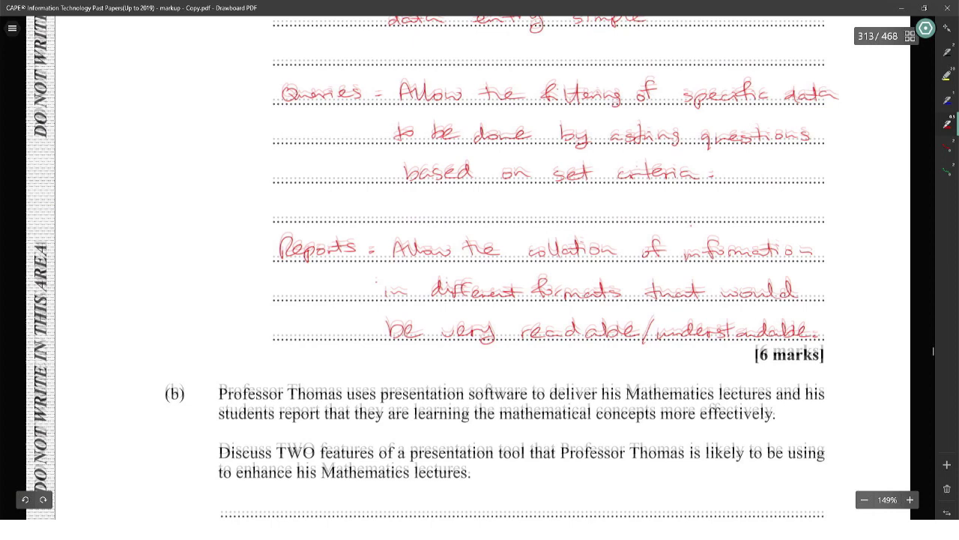
pyautogui.scroll(-3, 691, 230)
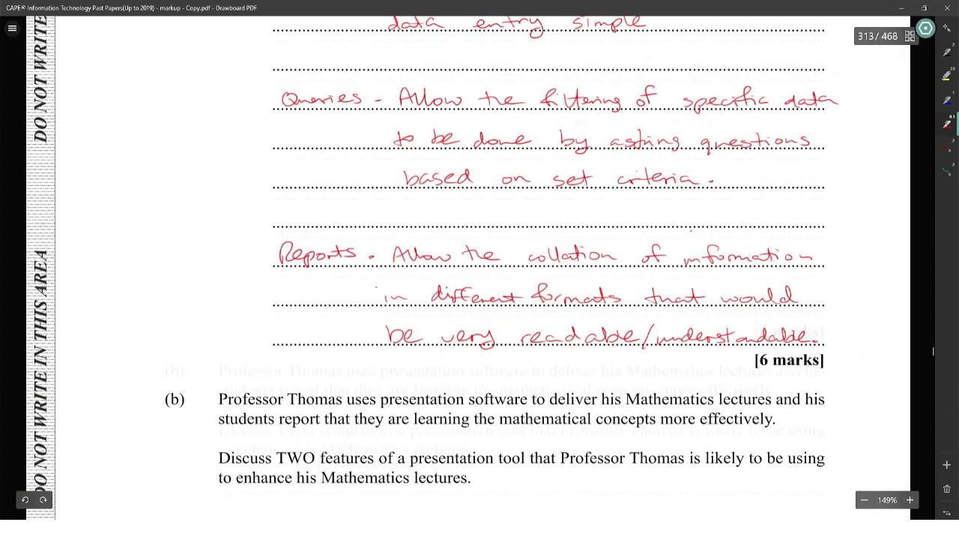
pyautogui.scroll(-5, 691, 230)
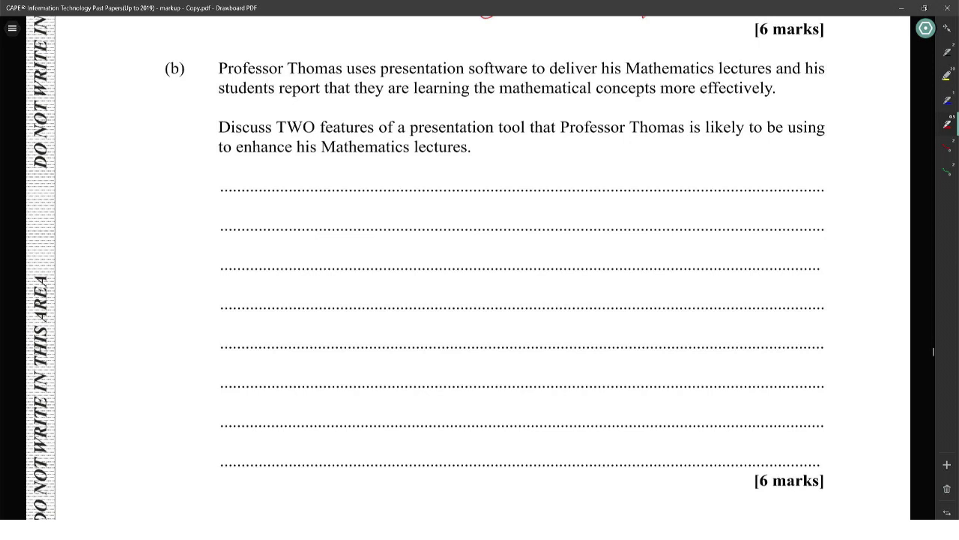
pyautogui.moveTo(381, 75); pyautogui.dragTo(527, 74)
pyautogui.moveTo(224, 174)
pyautogui.mouseDown()
pyautogui.moveTo(241, 188)
pyautogui.moveTo(259, 173)
pyautogui.moveTo(275, 185)
pyautogui.mouseUp()
pyautogui.moveTo(280, 180); pyautogui.dragTo(289, 182)
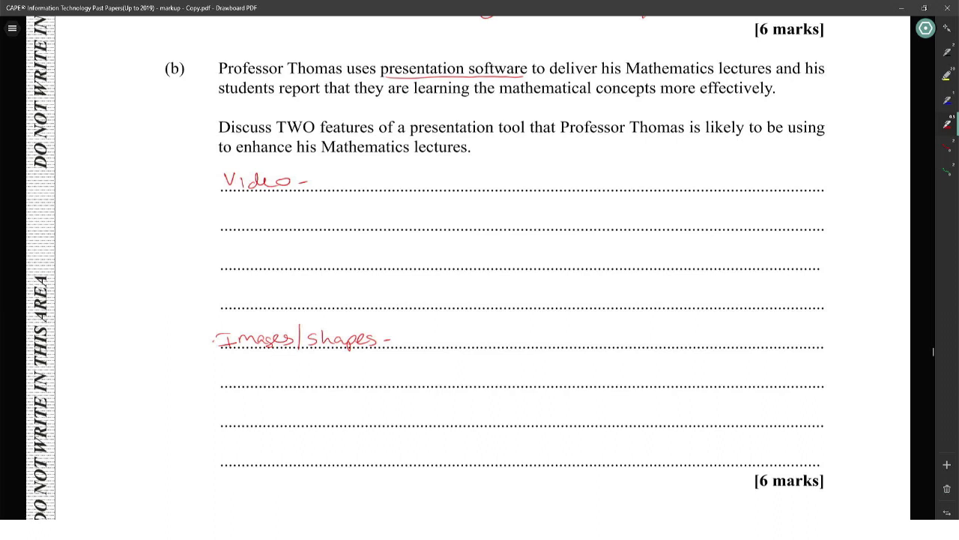
# Step: Explain Video: relatable topic videos capture students' attention and show another point of view
pyautogui.moveTo(322, 181)
pyautogui.mouseDown()
pyautogui.moveTo(643, 175)
pyautogui.moveTo(669, 191)
pyautogui.moveTo(752, 180)
pyautogui.mouseUp()
pyautogui.moveTo(765, 178); pyautogui.dragTo(810, 184)
pyautogui.moveTo(313, 217); pyautogui.dragTo(579, 219)
pyautogui.moveTo(597, 222); pyautogui.dragTo(779, 220)
pyautogui.moveTo(312, 264)
pyautogui.mouseDown()
pyautogui.moveTo(806, 264)
pyautogui.moveTo(823, 252)
pyautogui.mouseUp()
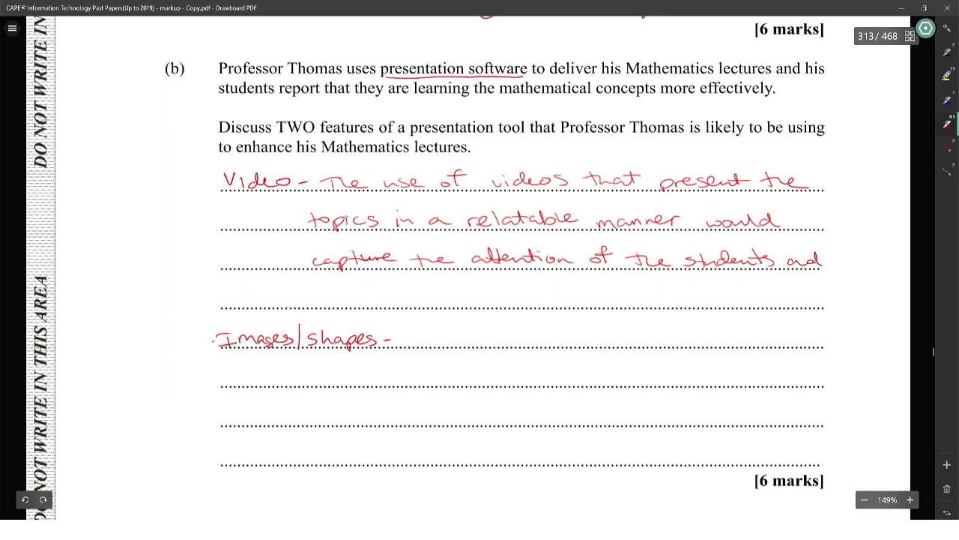
pyautogui.moveTo(323, 295)
pyautogui.mouseDown()
pyautogui.moveTo(316, 304)
pyautogui.moveTo(852, 299)
pyautogui.mouseUp()
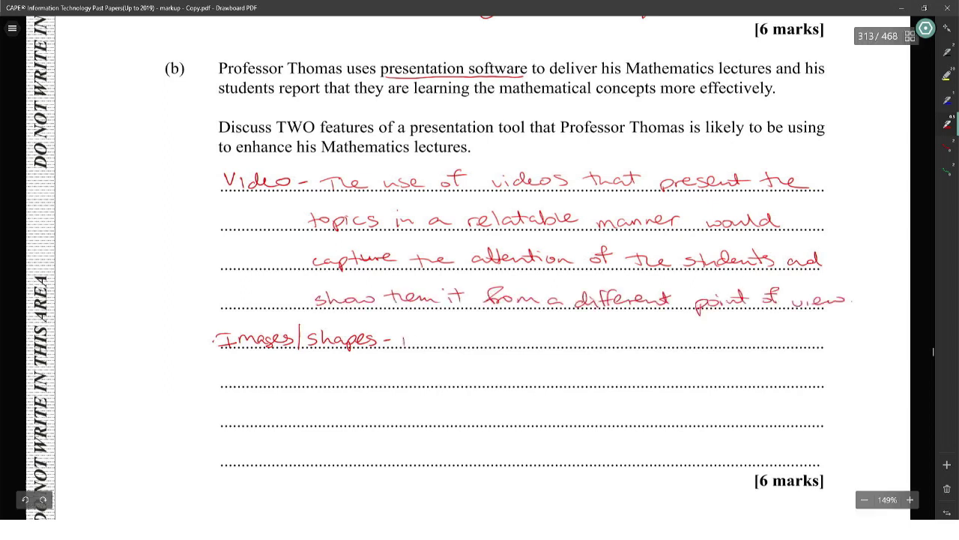
# Step: Explain Images/shapes: animating Mathematics' many shapes and symbols may enhance delivery to the students
pyautogui.moveTo(405, 345)
pyautogui.mouseDown()
pyautogui.moveTo(429, 334)
pyautogui.moveTo(825, 341)
pyautogui.mouseUp()
pyautogui.moveTo(302, 380); pyautogui.dragTo(825, 383)
pyautogui.moveTo(307, 422); pyautogui.dragTo(811, 416)
pyautogui.moveTo(323, 457); pyautogui.dragTo(766, 450)
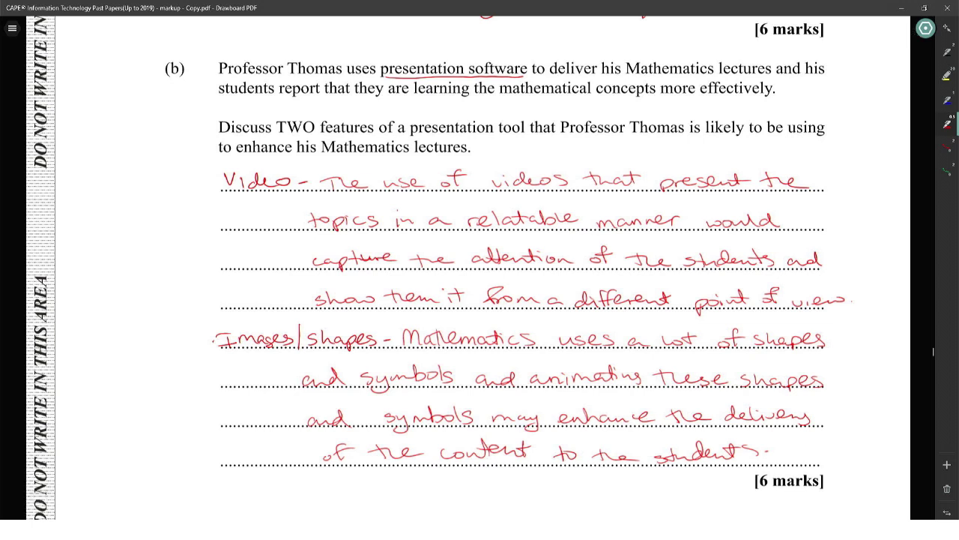
# Step: Underline 'section of a web' in part (c) and write the opening <ul> tag
pyautogui.scroll(-10, 933, 351)
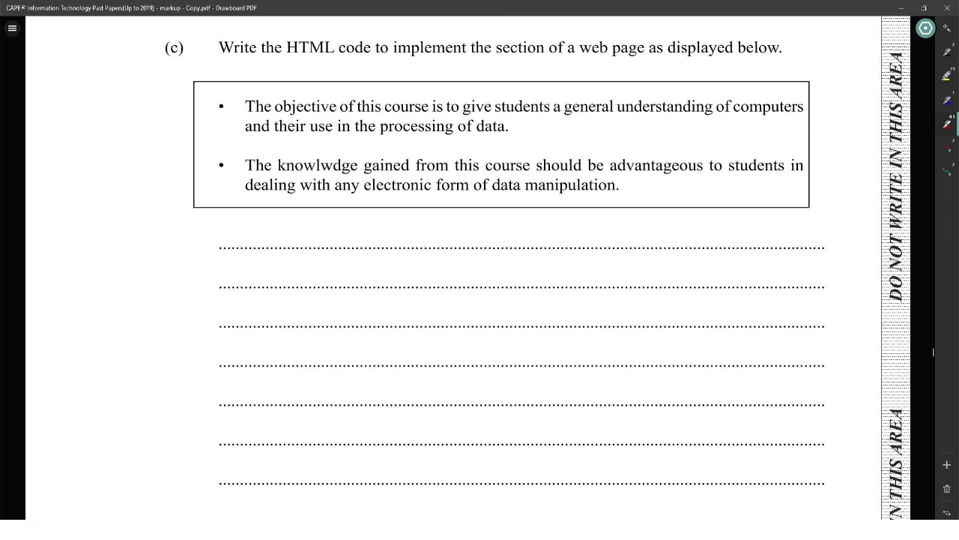
pyautogui.scroll(1, 933, 351)
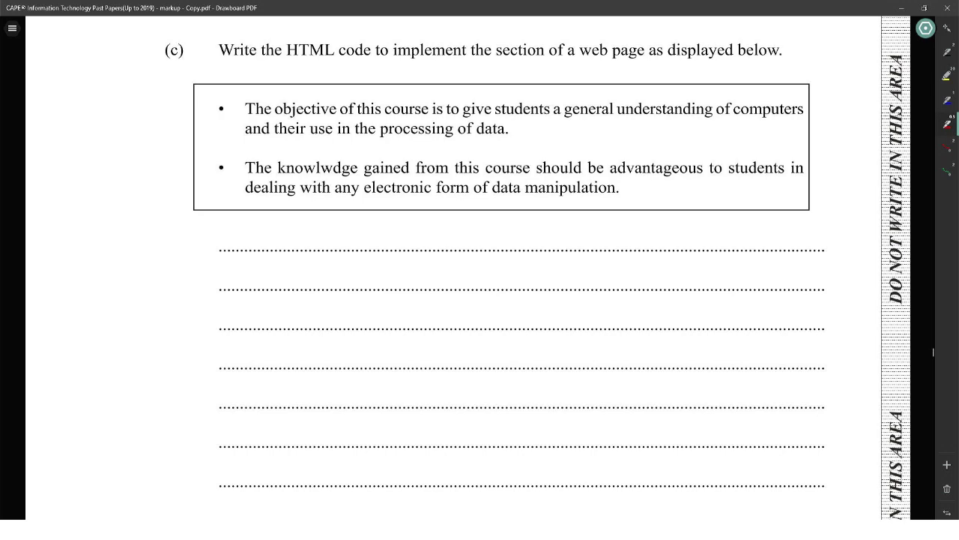
pyautogui.scroll(-8, 933, 352)
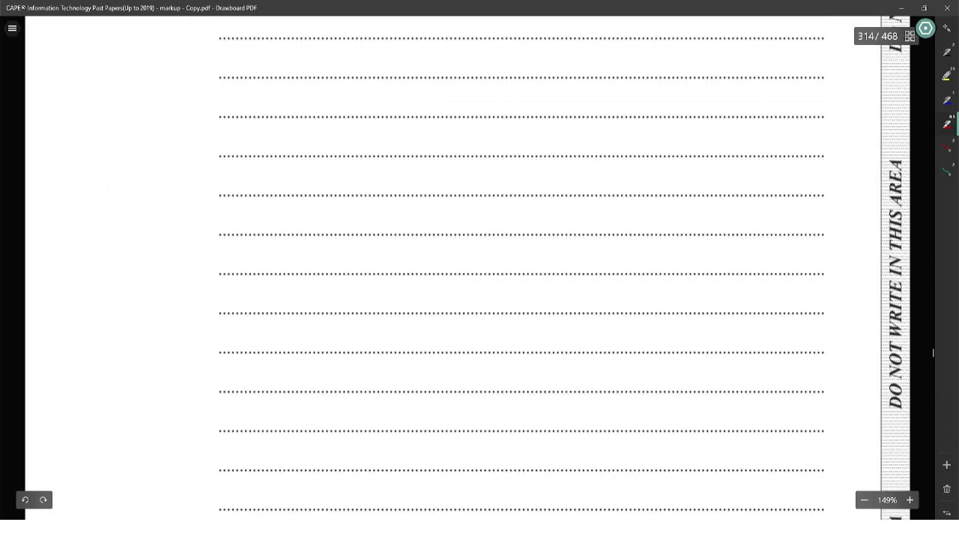
pyautogui.scroll(8, 933, 351)
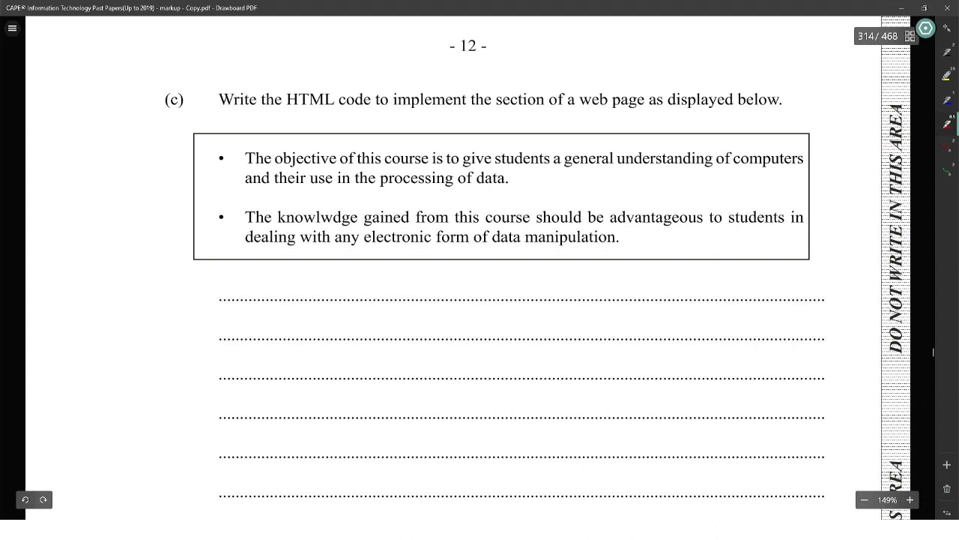
pyautogui.scroll(-1, 933, 352)
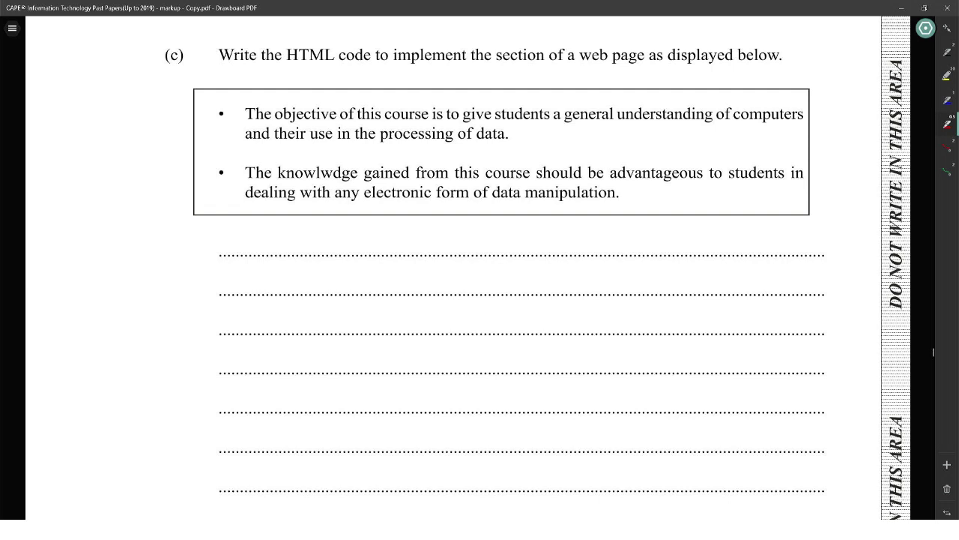
pyautogui.moveTo(491, 62); pyautogui.dragTo(611, 62)
pyautogui.moveTo(225, 243); pyautogui.dragTo(261, 249)
pyautogui.moveTo(217, 243); pyautogui.dragTo(217, 255)
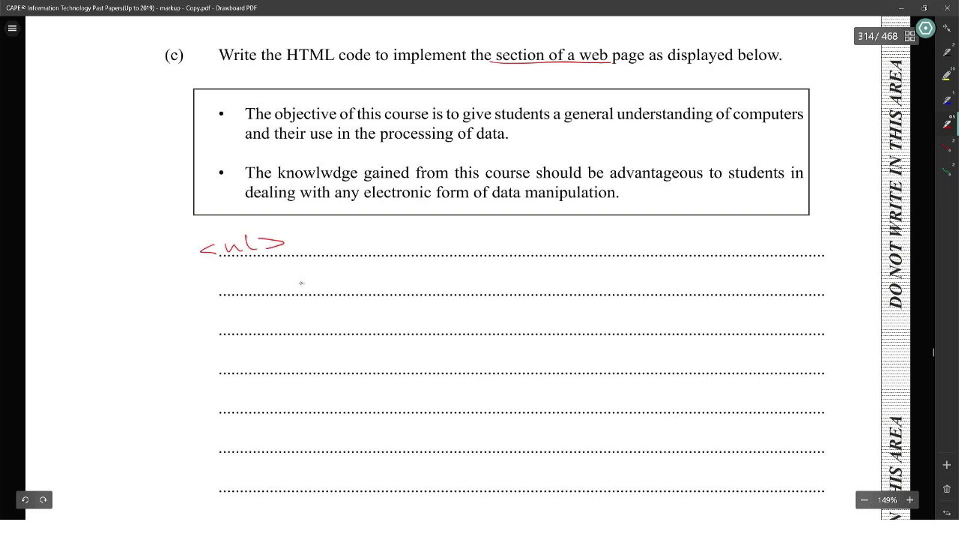
# Step: Write the first <li> item, 'The ... students a general ...', closed with </li>
pyautogui.moveTo(302, 279)
pyautogui.mouseDown()
pyautogui.moveTo(302, 292)
pyautogui.moveTo(317, 293)
pyautogui.mouseUp()
pyautogui.moveTo(328, 283)
pyautogui.mouseDown()
pyautogui.moveTo(329, 292)
pyautogui.moveTo(346, 290)
pyautogui.mouseUp()
pyautogui.moveTo(380, 280); pyautogui.dragTo(379, 291)
pyautogui.moveTo(374, 277)
pyautogui.mouseDown()
pyautogui.moveTo(413, 288)
pyautogui.moveTo(755, 283)
pyautogui.moveTo(829, 291)
pyautogui.mouseUp()
pyautogui.moveTo(374, 327); pyautogui.dragTo(582, 326)
pyautogui.moveTo(600, 327); pyautogui.dragTo(703, 327)
pyautogui.moveTo(738, 330); pyautogui.dragTo(795, 323)
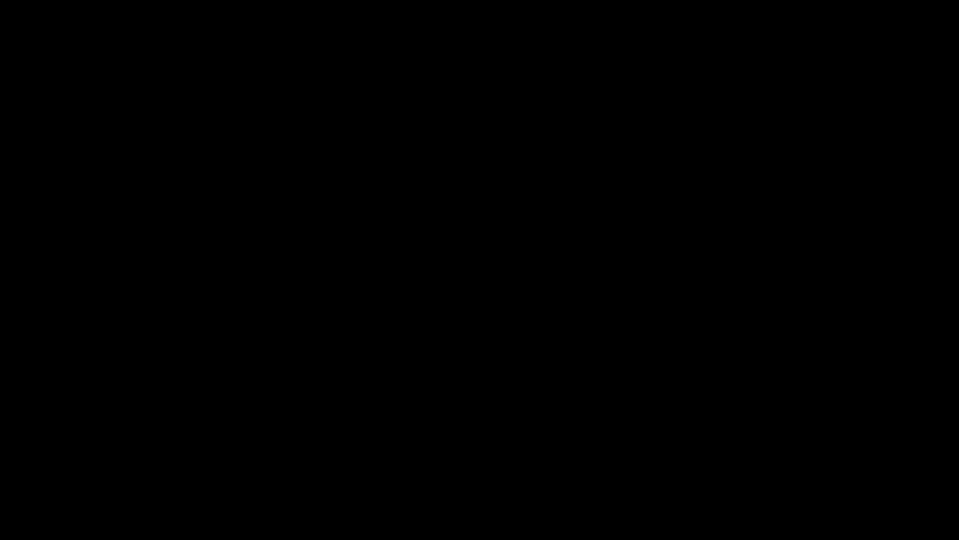
# Step: Write the second <li> item ending 'gained from this course', closed with </li>
pyautogui.moveTo(324, 356)
pyautogui.mouseDown()
pyautogui.moveTo(318, 373)
pyautogui.moveTo(631, 368)
pyautogui.moveTo(489, 367)
pyautogui.moveTo(543, 366)
pyautogui.mouseUp()
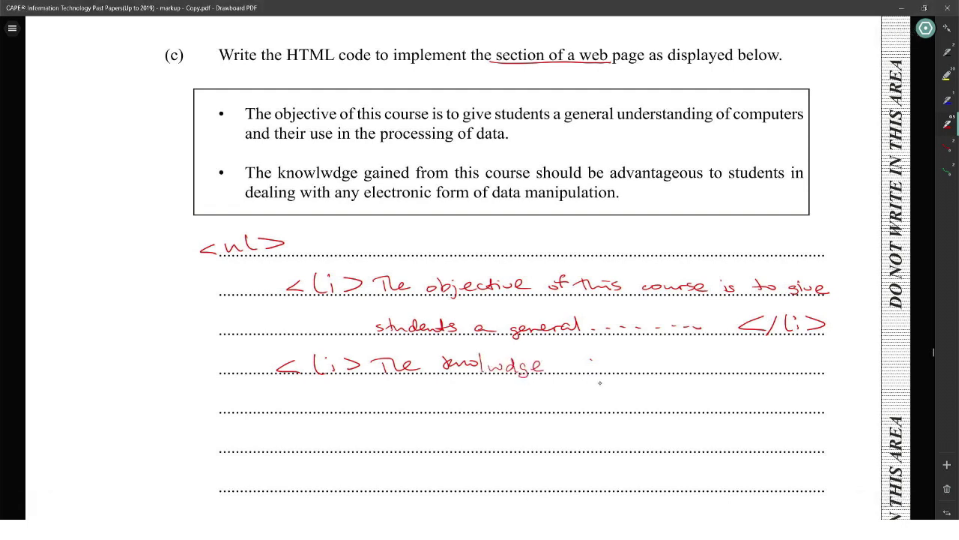
pyautogui.moveTo(573, 365)
pyautogui.mouseDown()
pyautogui.moveTo(416, 405)
pyautogui.moveTo(431, 405)
pyautogui.mouseUp()
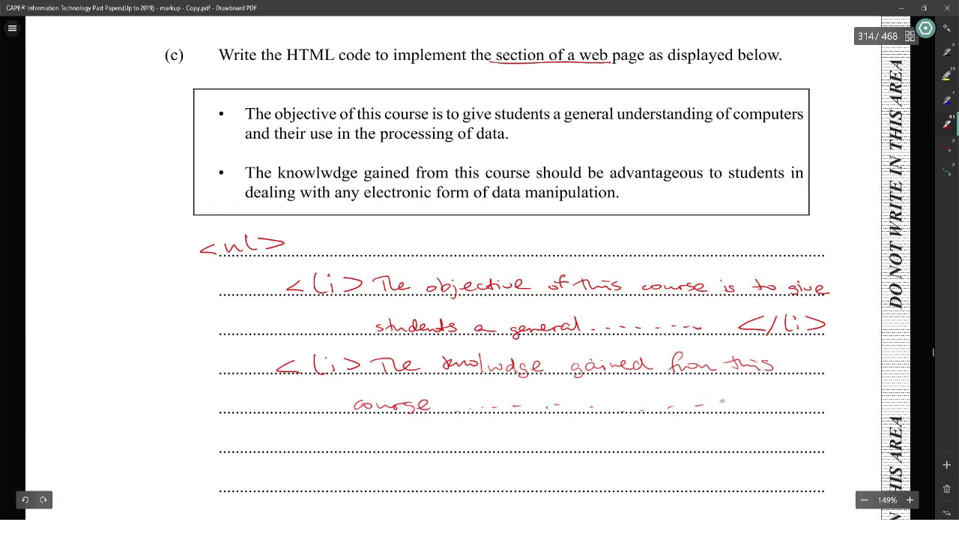
pyautogui.moveTo(758, 396); pyautogui.dragTo(823, 406)
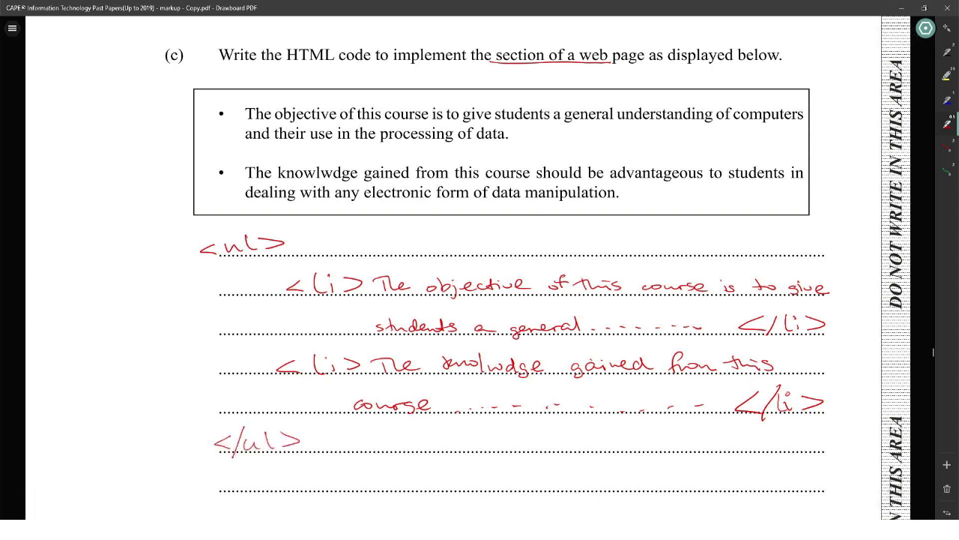
# Step: Circle the <ul>, <li>, </li> and </ul> tags in green disappearing ink
pyautogui.scroll(-10, 480, 270)
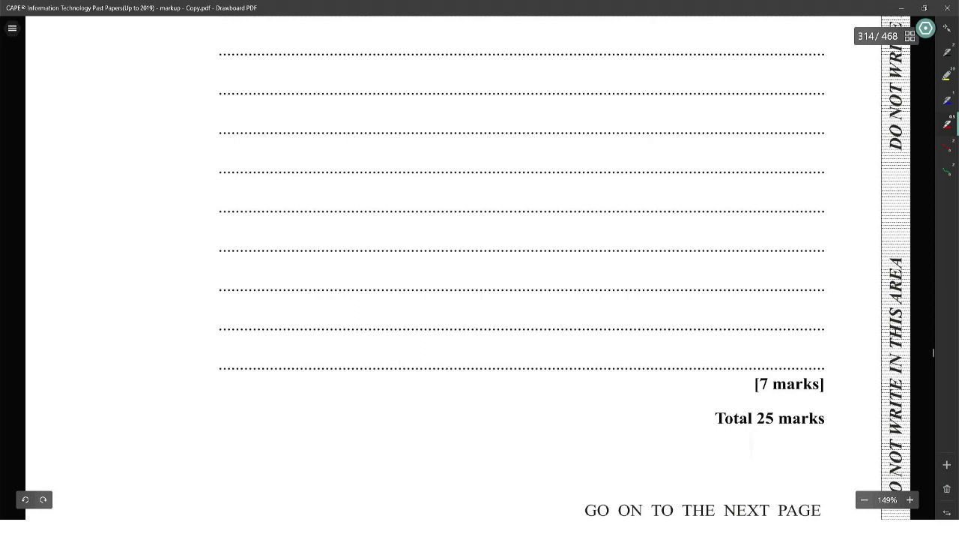
pyautogui.scroll(10, 480, 270)
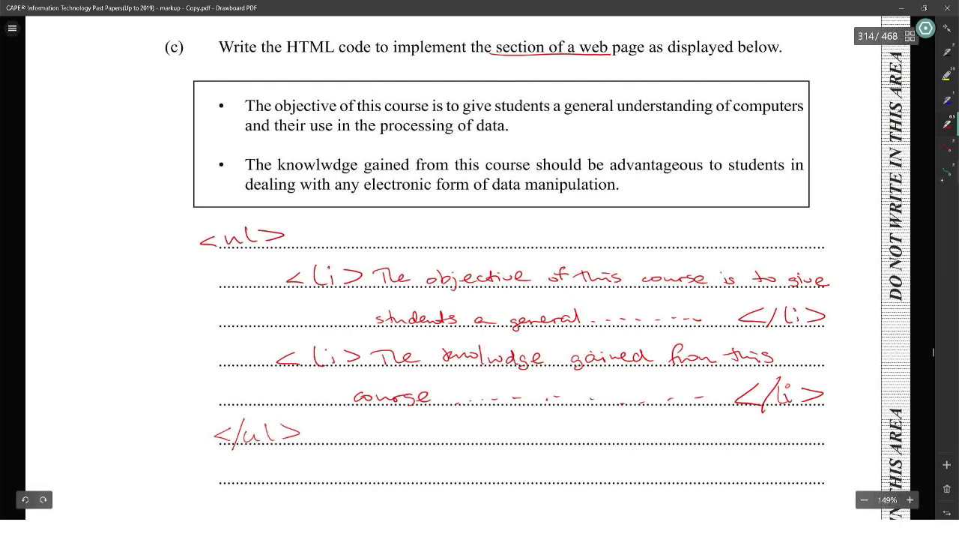
pyautogui.moveTo(270, 222)
pyautogui.mouseDown()
pyautogui.moveTo(292, 247)
pyautogui.moveTo(281, 233)
pyautogui.mouseUp()
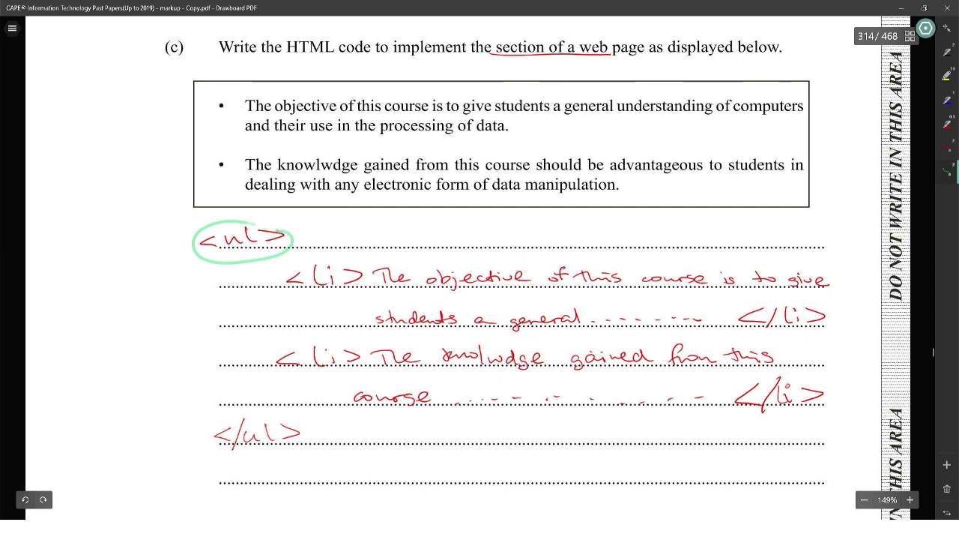
pyautogui.moveTo(339, 264); pyautogui.dragTo(341, 263)
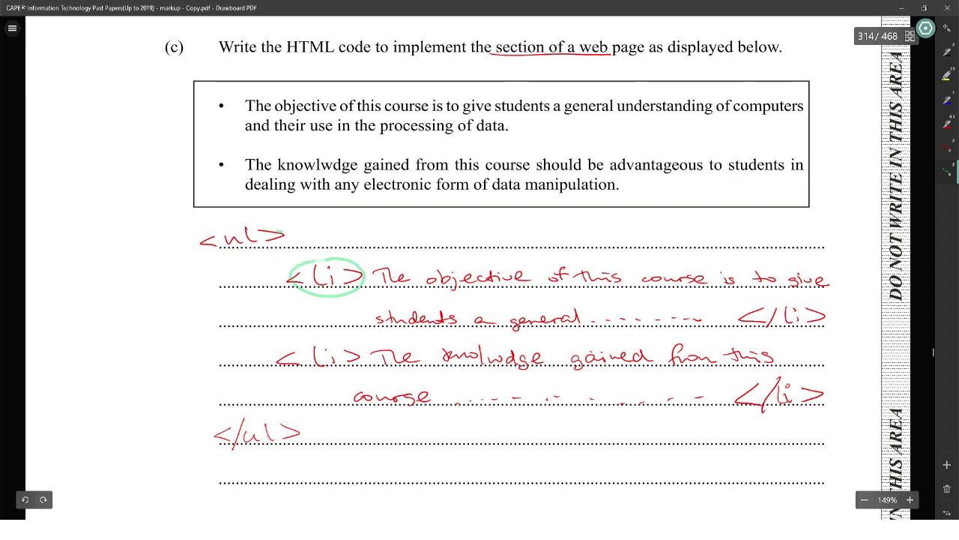
pyautogui.moveTo(251, 215)
pyautogui.mouseDown()
pyautogui.moveTo(201, 250)
pyautogui.moveTo(250, 214)
pyautogui.mouseUp()
pyautogui.moveTo(263, 411); pyautogui.dragTo(265, 410)
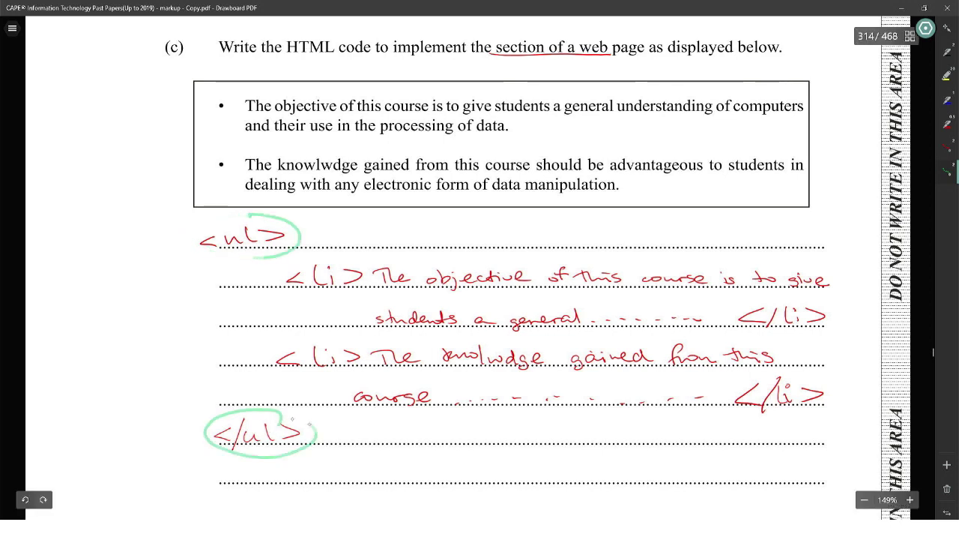
pyautogui.moveTo(363, 263)
pyautogui.mouseDown()
pyautogui.moveTo(297, 277)
pyautogui.moveTo(363, 264)
pyautogui.mouseUp()
pyautogui.moveTo(802, 299); pyautogui.dragTo(805, 301)
pyautogui.moveTo(330, 338)
pyautogui.mouseDown()
pyautogui.moveTo(292, 381)
pyautogui.moveTo(352, 336)
pyautogui.mouseUp()
pyautogui.moveTo(817, 384); pyautogui.dragTo(820, 386)
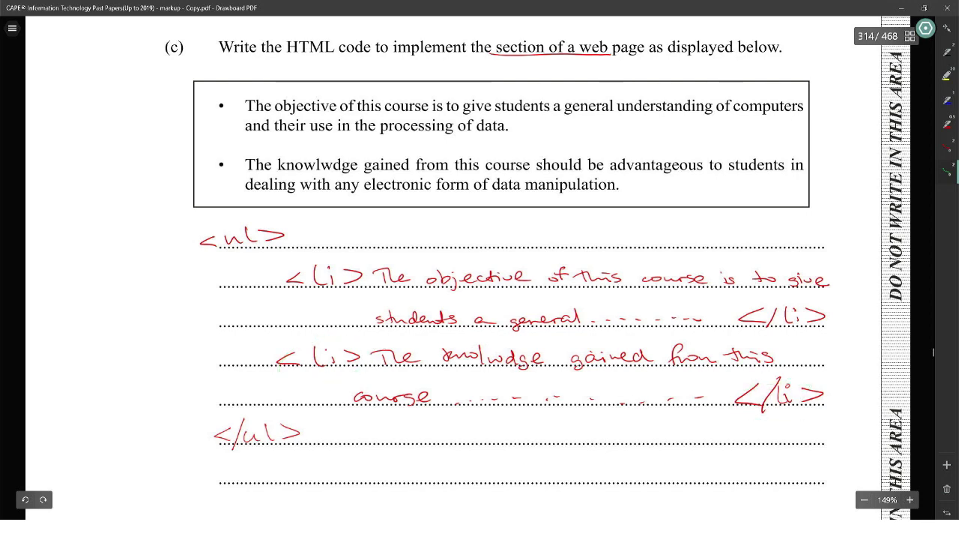
# Step: Mark the first bullet in the question box and move to Question 4(a)(i) on page 13
pyautogui.scroll(-1, 933, 350)
pyautogui.scroll(1, 933, 351)
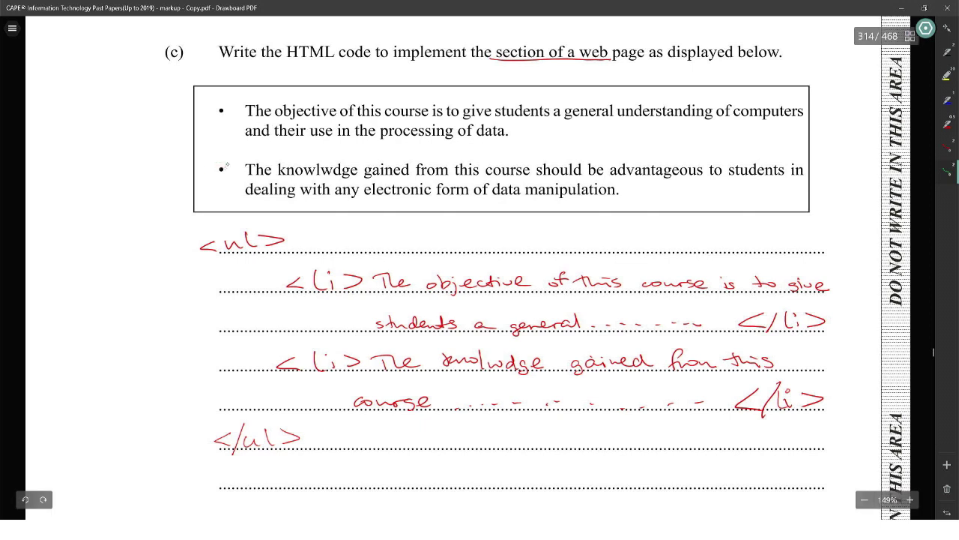
pyautogui.moveTo(182, 123)
pyautogui.mouseDown()
pyautogui.moveTo(207, 114)
pyautogui.moveTo(204, 96)
pyautogui.moveTo(178, 113)
pyautogui.mouseUp()
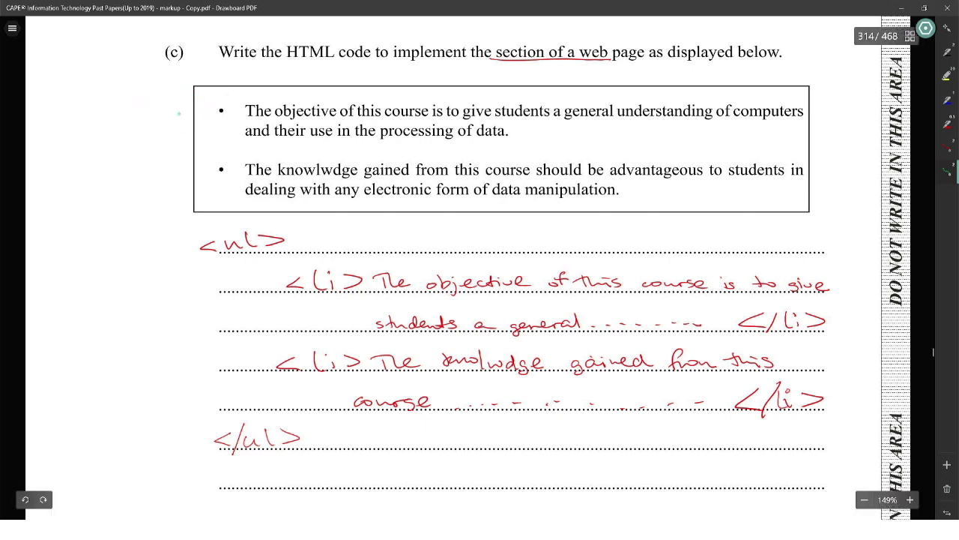
pyautogui.scroll(-10, 933, 351)
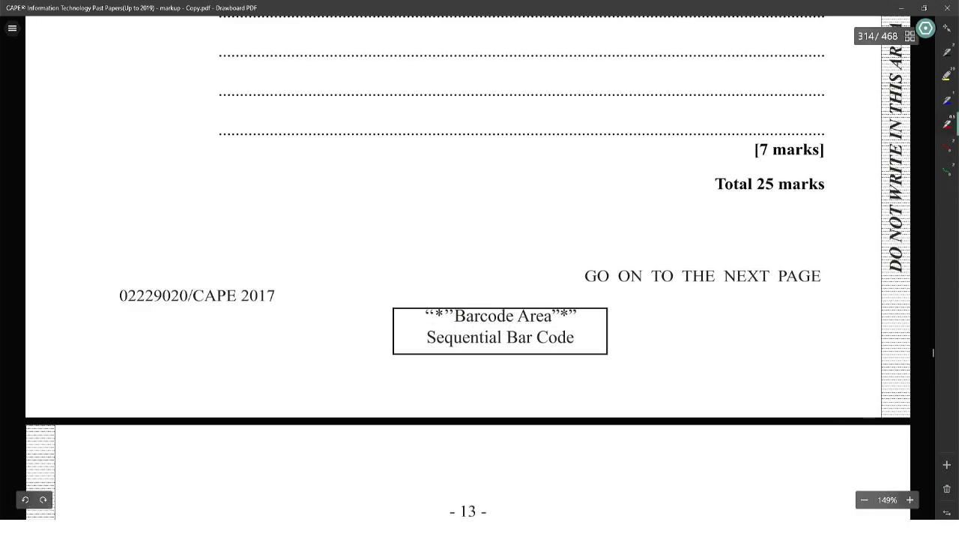
pyautogui.scroll(-5, 933, 350)
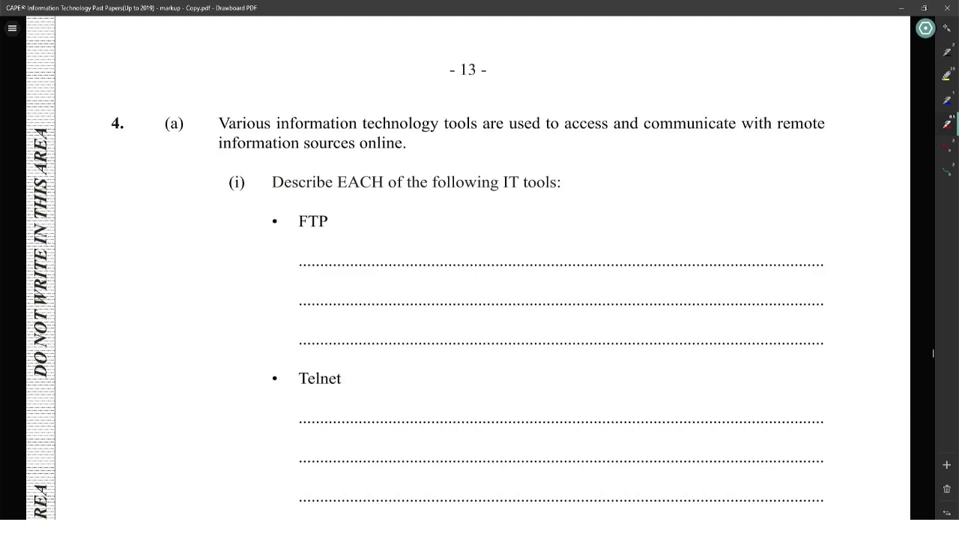
# Step: Describe FTP as File Transfer Protocol, used for transferring files
pyautogui.scroll(-3, 934, 352)
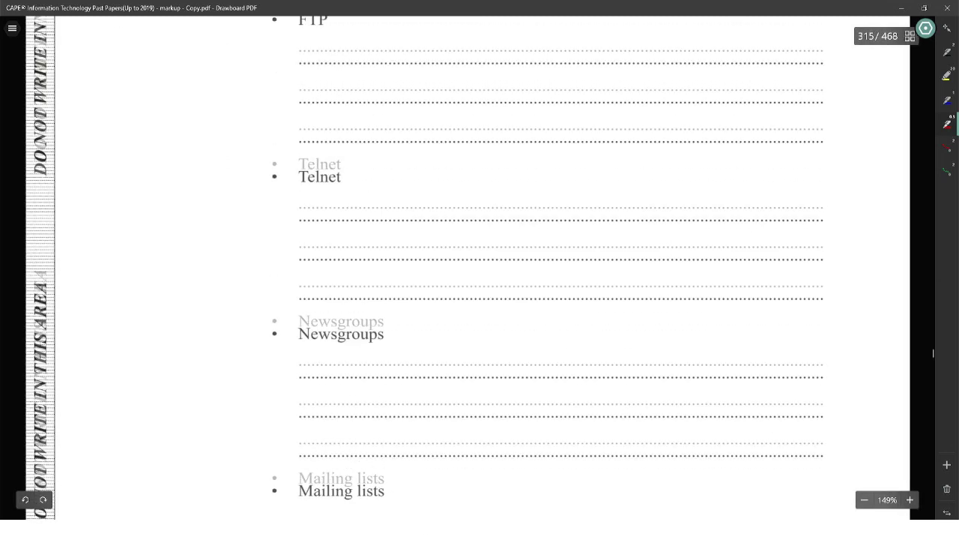
pyautogui.scroll(4, 934, 353)
pyautogui.moveTo(305, 287)
pyautogui.mouseDown()
pyautogui.moveTo(301, 298)
pyautogui.moveTo(537, 294)
pyautogui.mouseUp()
pyautogui.moveTo(571, 293); pyautogui.dragTo(778, 297)
pyautogui.moveTo(301, 325)
pyautogui.mouseDown()
pyautogui.moveTo(310, 341)
pyautogui.moveTo(491, 324)
pyautogui.moveTo(633, 340)
pyautogui.moveTo(739, 331)
pyautogui.mouseUp()
pyautogui.click(749, 336)
# Step: Describe Telnet: it allows a user to connect to a remote computer
pyautogui.scroll(-1, 480, 300)
pyautogui.scroll(-1, 480, 299)
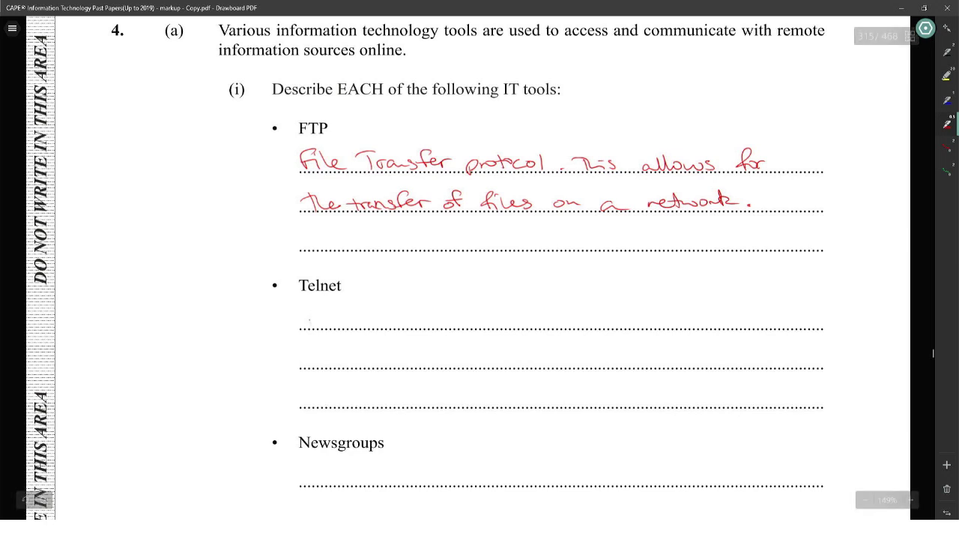
pyautogui.moveTo(298, 317)
pyautogui.mouseDown()
pyautogui.moveTo(327, 328)
pyautogui.moveTo(450, 320)
pyautogui.mouseUp()
pyautogui.moveTo(469, 322); pyautogui.dragTo(492, 323)
pyautogui.moveTo(510, 320); pyautogui.dragTo(559, 321)
pyautogui.moveTo(579, 319); pyautogui.dragTo(604, 322)
pyautogui.moveTo(642, 323); pyautogui.dragTo(731, 315)
pyautogui.moveTo(756, 311); pyautogui.dragTo(763, 316)
pyautogui.moveTo(772, 319); pyautogui.dragTo(778, 320)
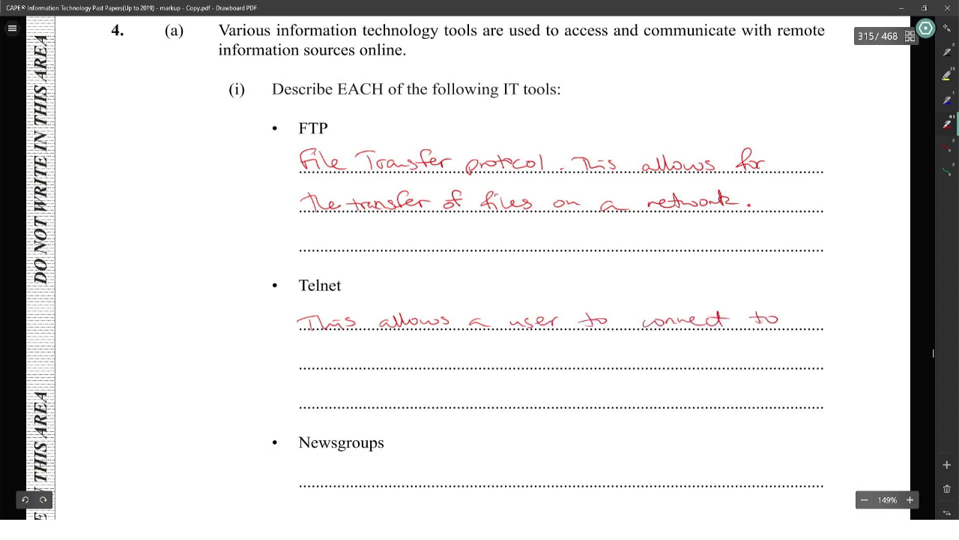
pyautogui.moveTo(311, 365)
pyautogui.mouseDown()
pyautogui.moveTo(614, 357)
pyautogui.moveTo(675, 370)
pyautogui.moveTo(728, 359)
pyautogui.moveTo(350, 396)
pyautogui.moveTo(719, 396)
pyautogui.mouseUp()
# Step: Describe Newsgroups: multiple people go there to share information on a particular topic
pyautogui.scroll(-3, 479, 300)
pyautogui.scroll(1, 480, 300)
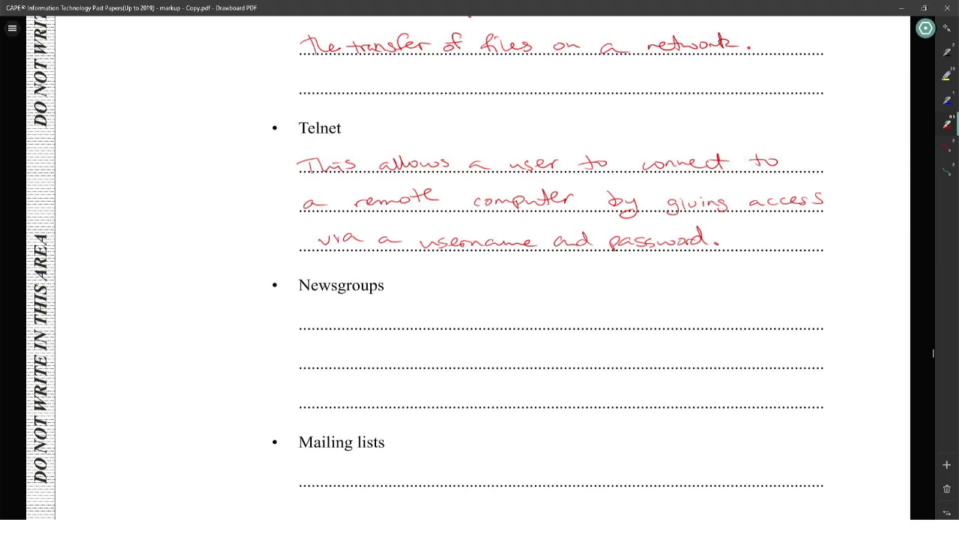
pyautogui.moveTo(304, 328)
pyautogui.mouseDown()
pyautogui.moveTo(354, 310)
pyautogui.moveTo(420, 329)
pyautogui.moveTo(482, 324)
pyautogui.mouseUp()
pyautogui.moveTo(519, 321); pyautogui.dragTo(512, 333)
pyautogui.moveTo(529, 319); pyautogui.dragTo(859, 322)
pyautogui.moveTo(303, 366); pyautogui.dragTo(651, 360)
pyautogui.moveTo(673, 361)
pyautogui.mouseDown()
pyautogui.moveTo(723, 349)
pyautogui.moveTo(805, 361)
pyautogui.mouseUp()
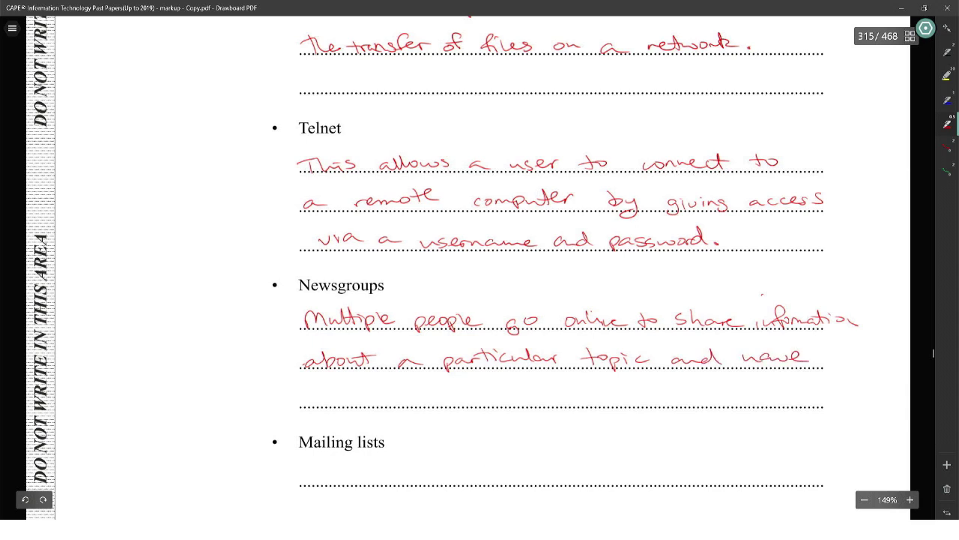
pyautogui.moveTo(309, 397); pyautogui.dragTo(551, 396)
pyautogui.moveTo(567, 395); pyautogui.dragTo(658, 399)
pyautogui.scroll(-3, 479, 270)
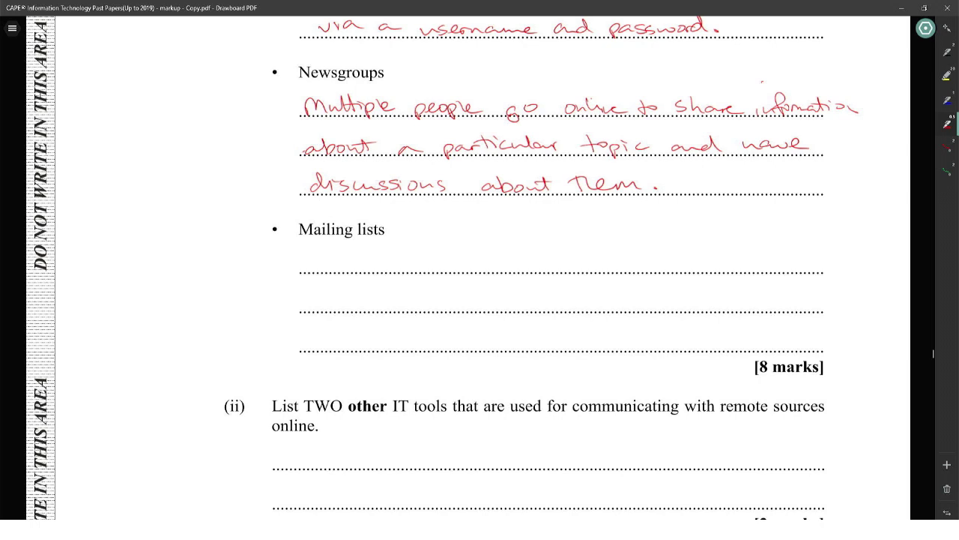
# Step: Continue the Mailing lists answer in red with 'list of emails of persons who are'
pyautogui.scroll(-1, 480, 269)
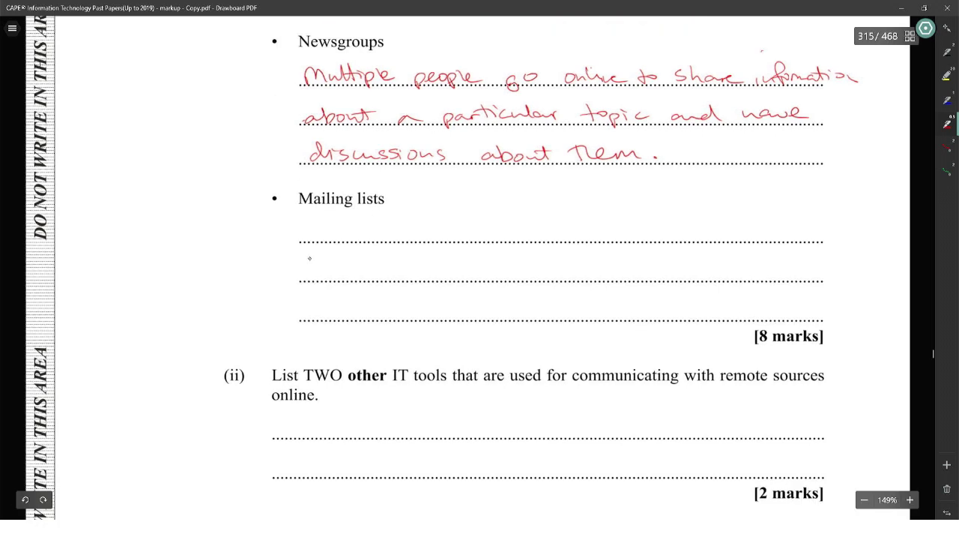
pyautogui.scroll(2, 480, 270)
pyautogui.moveTo(308, 296); pyautogui.dragTo(367, 293)
pyautogui.moveTo(374, 280); pyautogui.dragTo(384, 292)
pyautogui.moveTo(408, 286); pyautogui.dragTo(408, 294)
pyautogui.moveTo(402, 283); pyautogui.dragTo(507, 289)
pyautogui.moveTo(517, 283); pyautogui.dragTo(526, 293)
pyautogui.moveTo(564, 286)
pyautogui.mouseDown()
pyautogui.moveTo(555, 290)
pyautogui.moveTo(579, 284)
pyautogui.mouseUp()
pyautogui.moveTo(601, 285)
pyautogui.mouseDown()
pyautogui.moveTo(605, 300)
pyautogui.moveTo(687, 294)
pyautogui.mouseUp()
pyautogui.moveTo(704, 288); pyautogui.dragTo(808, 291)
# Step: Finish the Mailing lists answer with 'interested in a particular topic' on the next line
pyautogui.moveTo(308, 330); pyautogui.dragTo(684, 330)
pyautogui.moveTo(696, 321); pyautogui.dragTo(758, 330)
pyautogui.moveTo(775, 330); pyautogui.dragTo(810, 335)
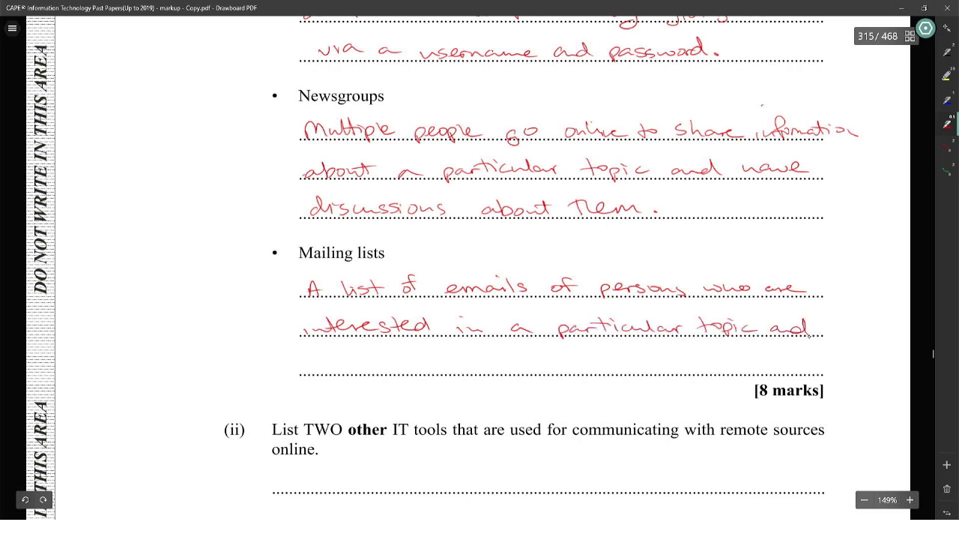
pyautogui.moveTo(303, 370); pyautogui.dragTo(802, 374)
# Step: Handwrite 'HTTP, VoIP, Message Boards' in red on the first (ii) answer line
pyautogui.scroll(-5, 802, 367)
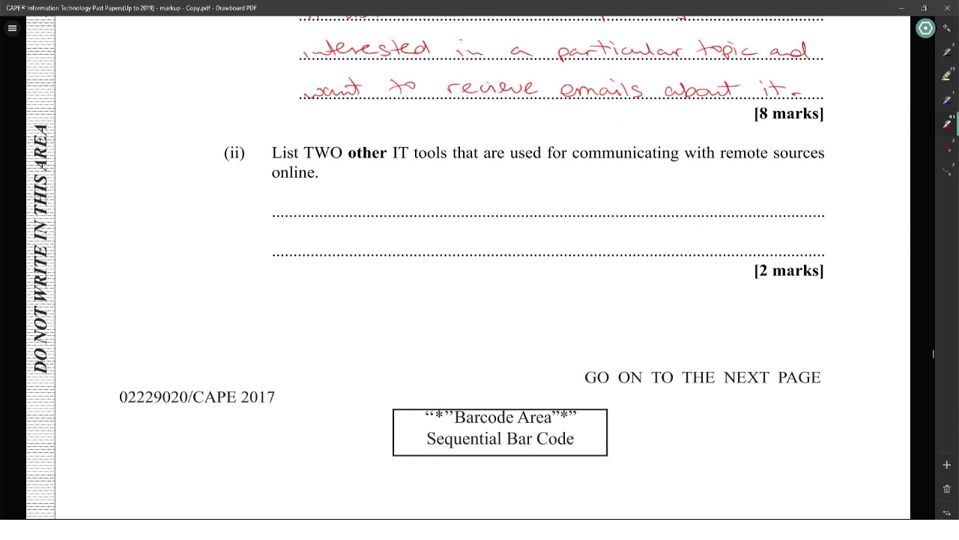
pyautogui.scroll(1, 480, 268)
pyautogui.moveTo(286, 223); pyautogui.dragTo(297, 236)
pyautogui.moveTo(286, 228); pyautogui.dragTo(297, 228)
pyautogui.moveTo(303, 221); pyautogui.dragTo(322, 220)
pyautogui.moveTo(311, 222); pyautogui.dragTo(313, 236)
pyautogui.moveTo(327, 223); pyautogui.dragTo(329, 237)
pyautogui.moveTo(330, 222); pyautogui.dragTo(346, 227)
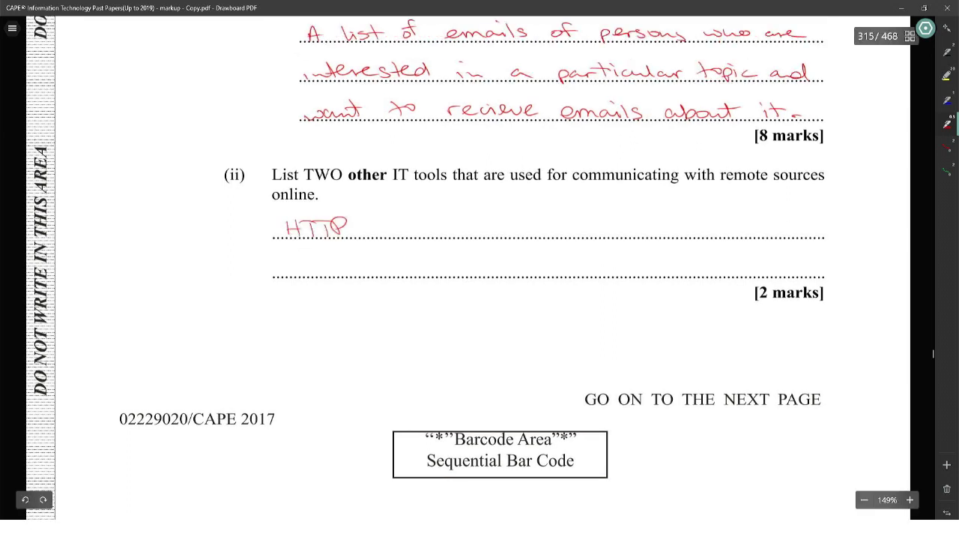
pyautogui.moveTo(285, 225)
pyautogui.mouseDown()
pyautogui.moveTo(349, 226)
pyautogui.moveTo(316, 221)
pyautogui.mouseUp()
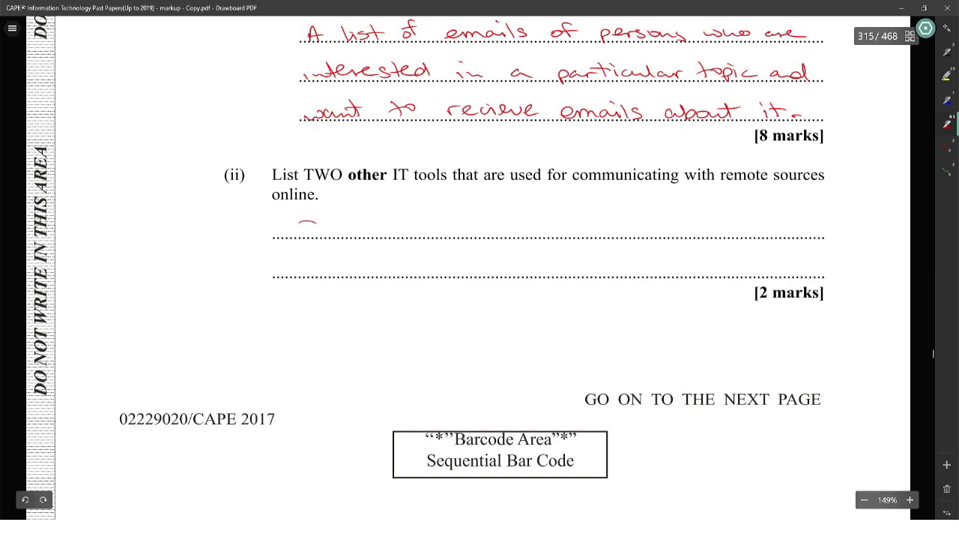
pyautogui.scroll(10, 480, 267)
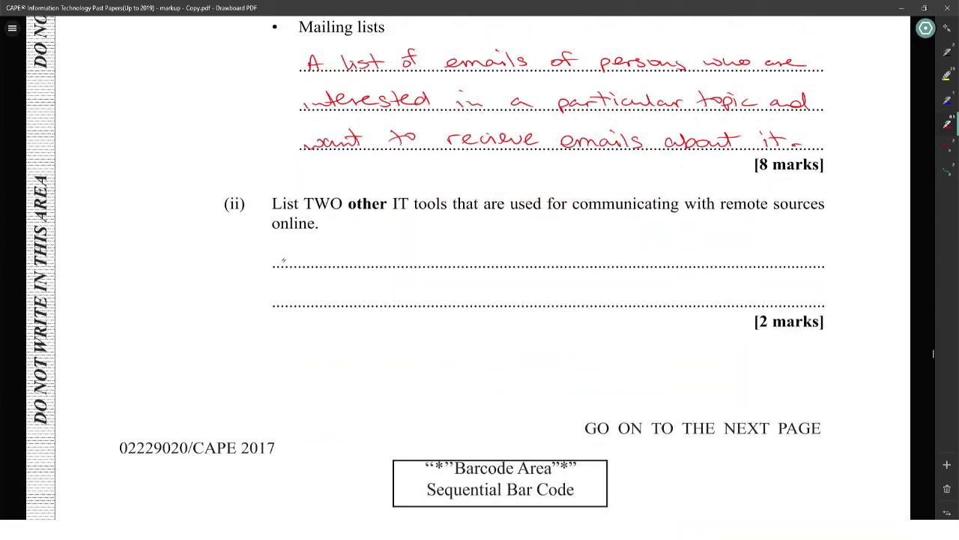
pyautogui.moveTo(283, 261)
pyautogui.mouseDown()
pyautogui.moveTo(473, 254)
pyautogui.moveTo(501, 269)
pyautogui.moveTo(527, 250)
pyautogui.moveTo(706, 255)
pyautogui.mouseUp()
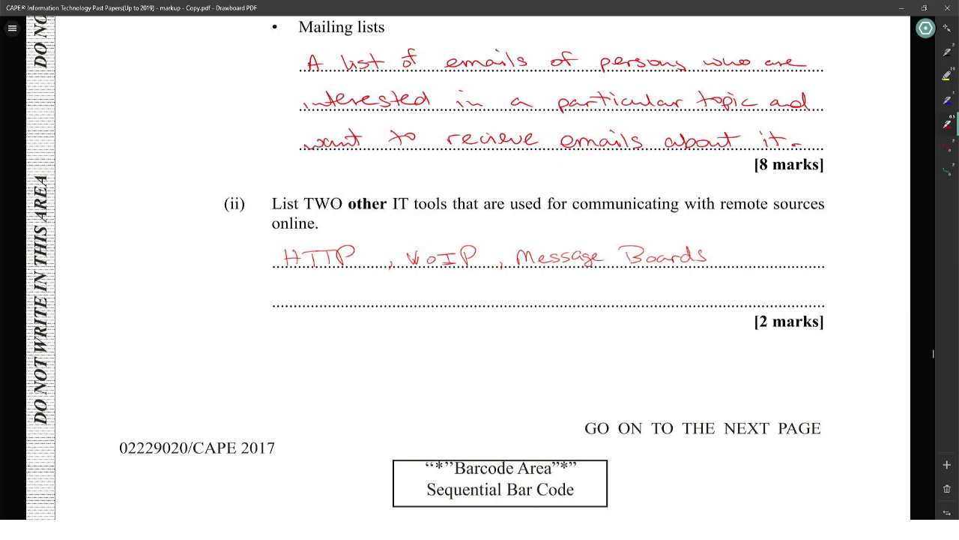
pyautogui.scroll(-5, 933, 353)
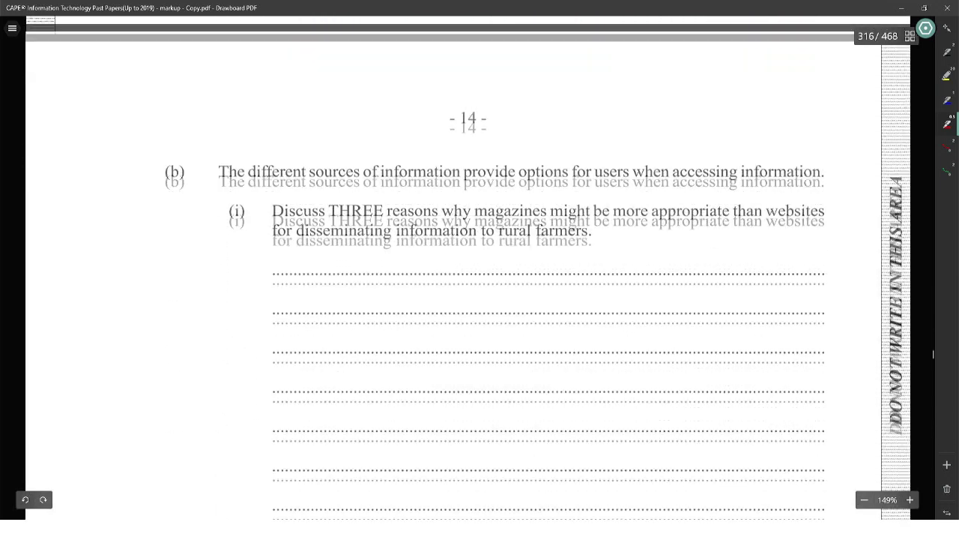
# Step: Underline 'rural farmers' in Question 4(b)(i) in red
pyautogui.scroll(-3, 934, 353)
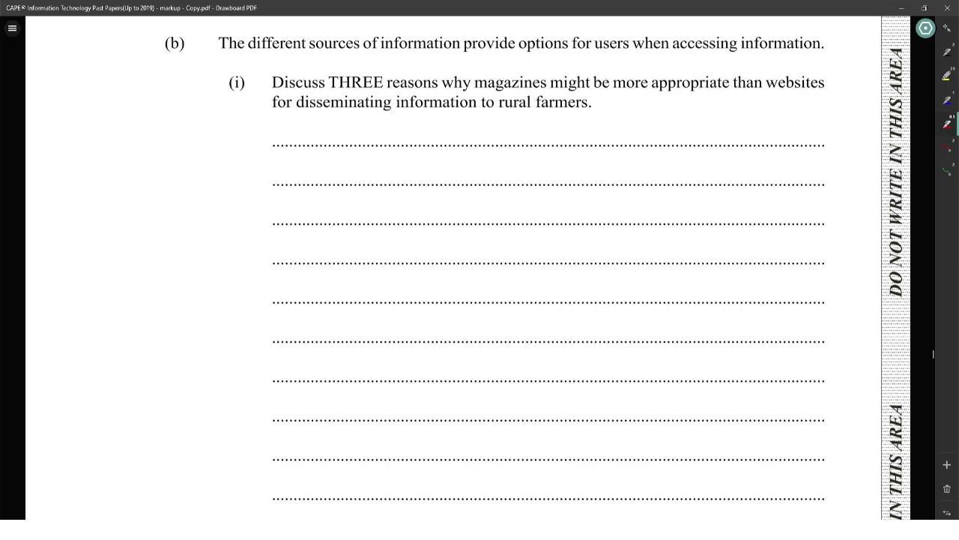
pyautogui.moveTo(504, 110); pyautogui.dragTo(589, 110)
pyautogui.scroll(-5, 480, 270)
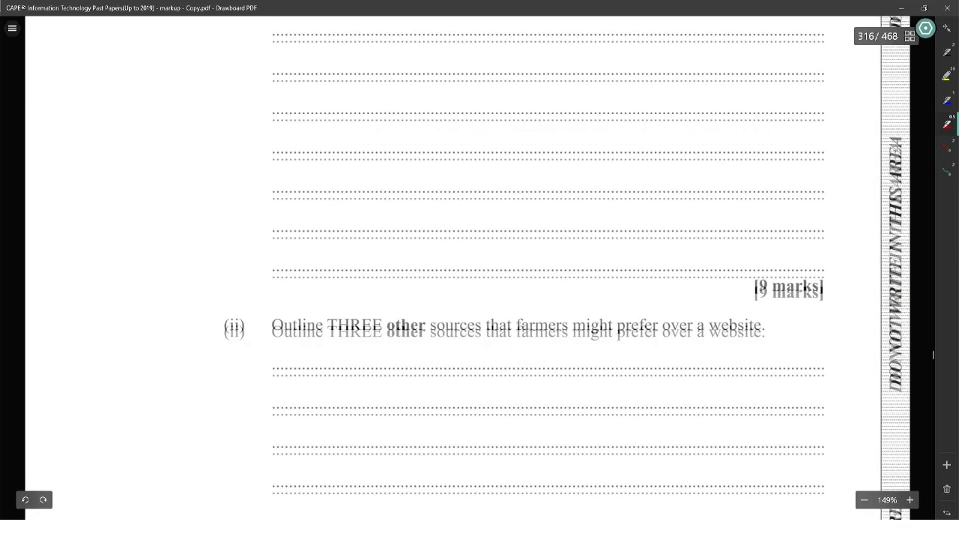
pyautogui.scroll(6, 479, 270)
pyautogui.scroll(-5, 480, 270)
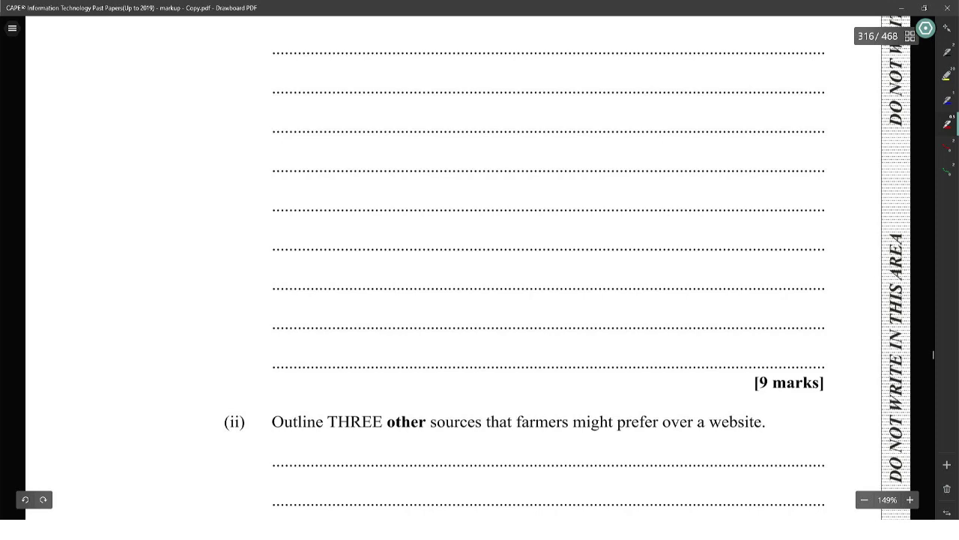
pyautogui.scroll(2, 480, 270)
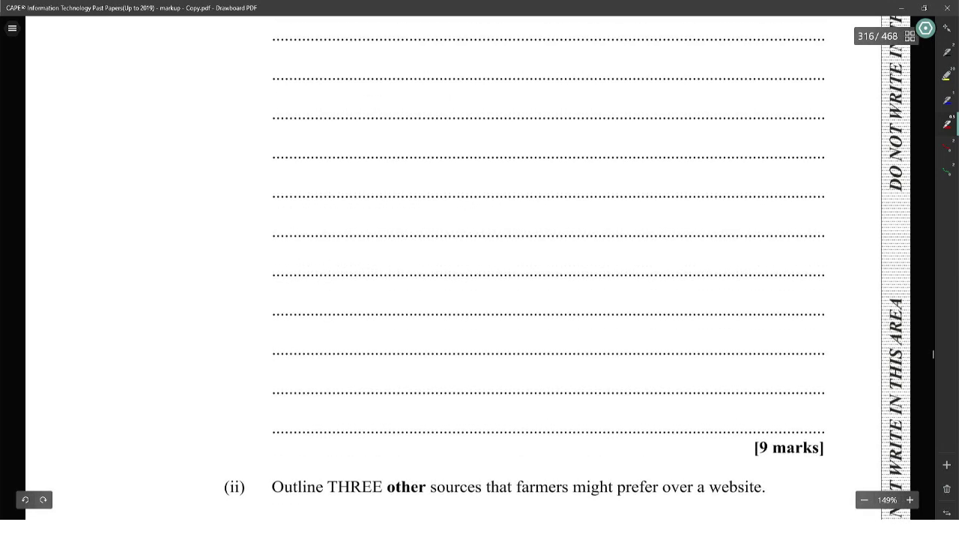
pyautogui.scroll(2, 480, 270)
pyautogui.scroll(-2, 480, 269)
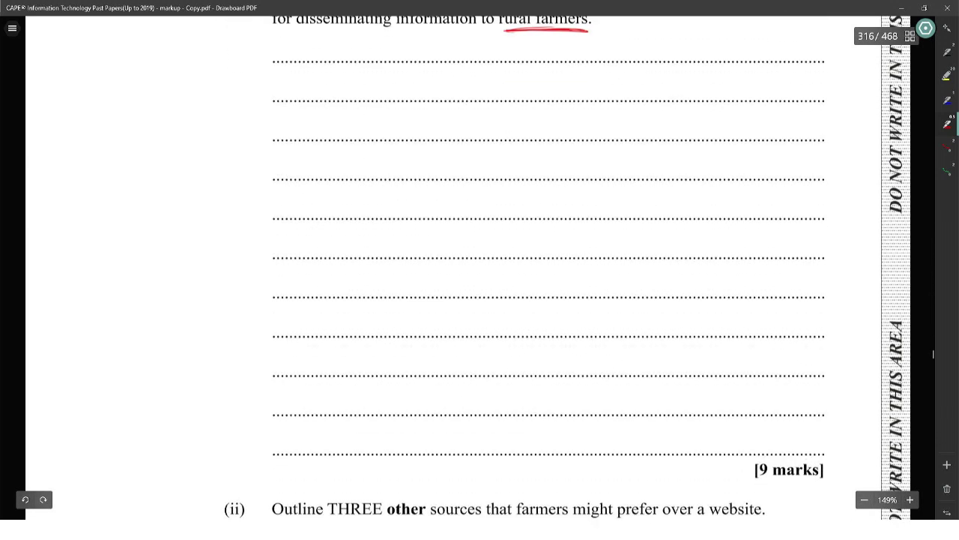
pyautogui.scroll(1, 479, 270)
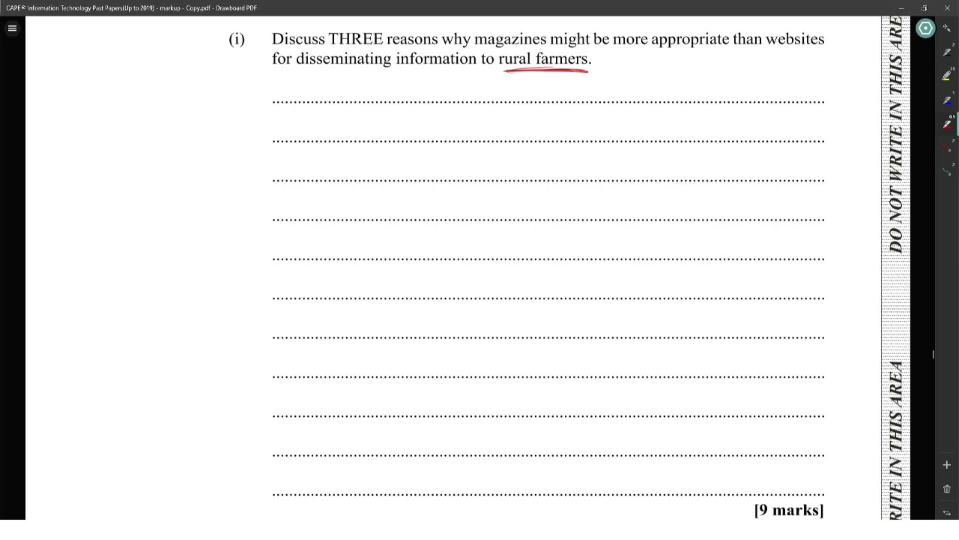
# Step: Write the numbered red headings 1 'Internet Access' and circled 2 'Device Access'
pyautogui.moveTo(277, 93)
pyautogui.mouseDown()
pyautogui.moveTo(275, 102)
pyautogui.moveTo(371, 99)
pyautogui.mouseUp()
pyautogui.moveTo(386, 101); pyautogui.dragTo(452, 96)
pyautogui.scroll(1, 480, 269)
pyautogui.moveTo(282, 246); pyautogui.dragTo(301, 265)
pyautogui.moveTo(304, 258); pyautogui.dragTo(362, 264)
pyautogui.moveTo(380, 265); pyautogui.dragTo(391, 250)
pyautogui.moveTo(394, 259); pyautogui.dragTo(442, 263)
pyautogui.moveTo(454, 252); pyautogui.dragTo(445, 264)
# Step: Add the circled 3 'Computer Literacy' heading and a dash after each heading
pyautogui.scroll(-1, 480, 270)
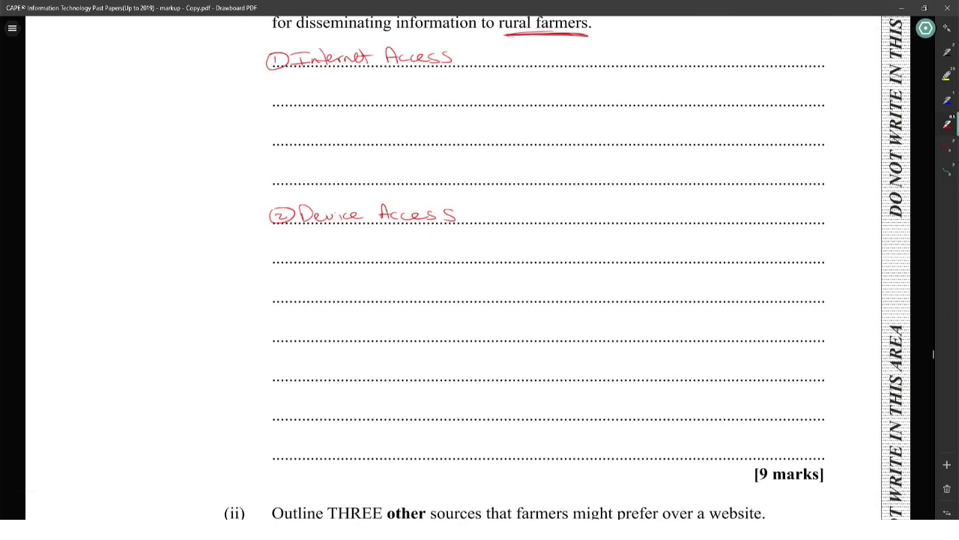
pyautogui.moveTo(276, 368)
pyautogui.mouseDown()
pyautogui.moveTo(281, 379)
pyautogui.moveTo(290, 366)
pyautogui.mouseUp()
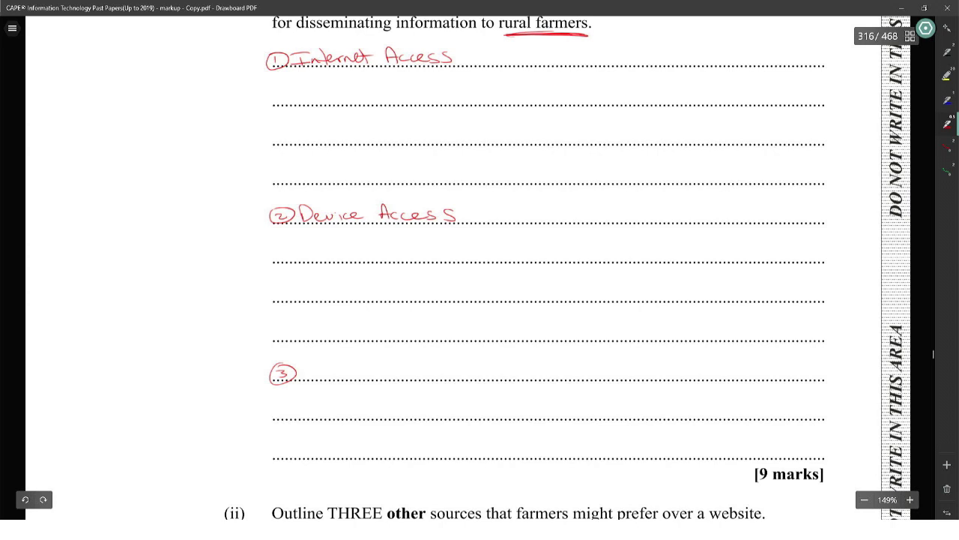
pyautogui.scroll(-1, 480, 270)
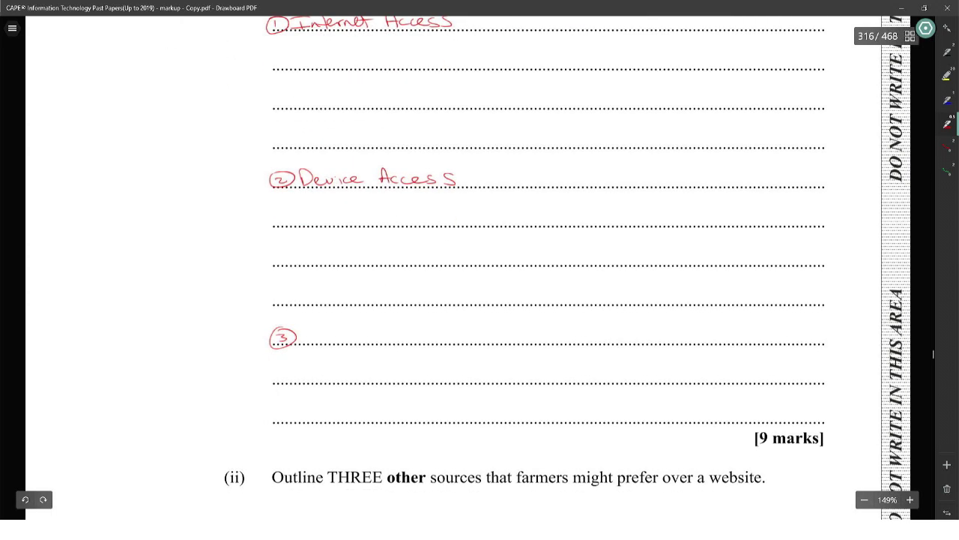
pyautogui.moveTo(303, 331); pyautogui.dragTo(485, 339)
pyautogui.scroll(2, 480, 270)
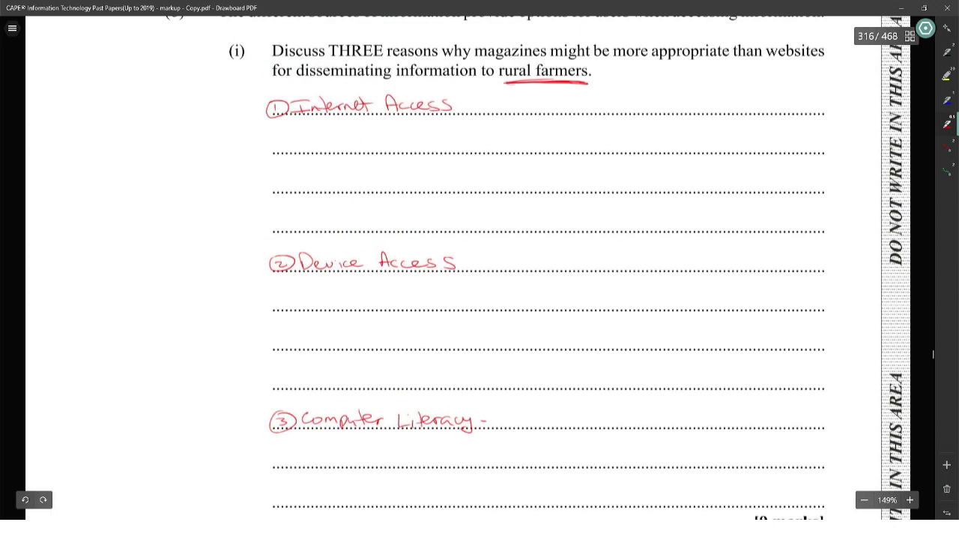
pyautogui.moveTo(463, 264); pyautogui.dragTo(470, 264)
pyautogui.moveTo(464, 108); pyautogui.dragTo(470, 107)
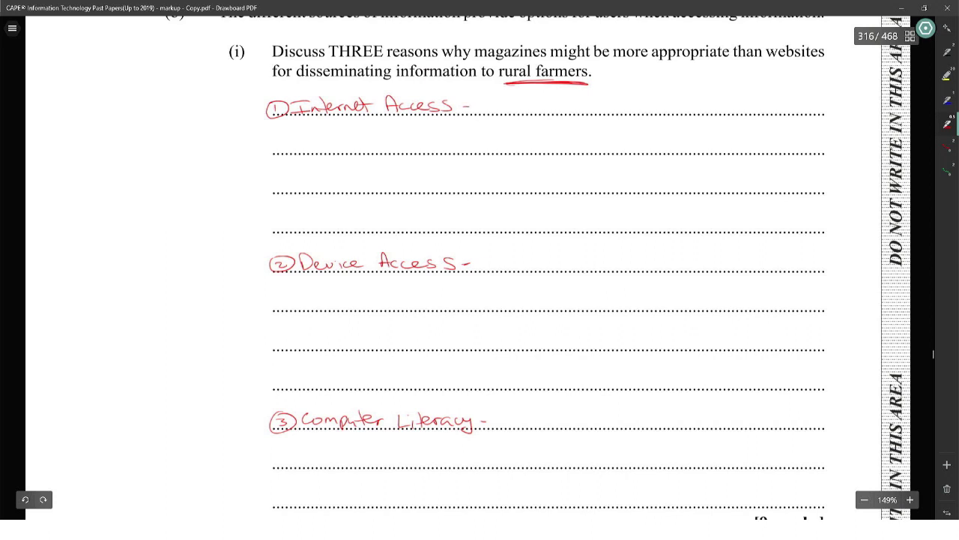
pyautogui.scroll(4, 479, 270)
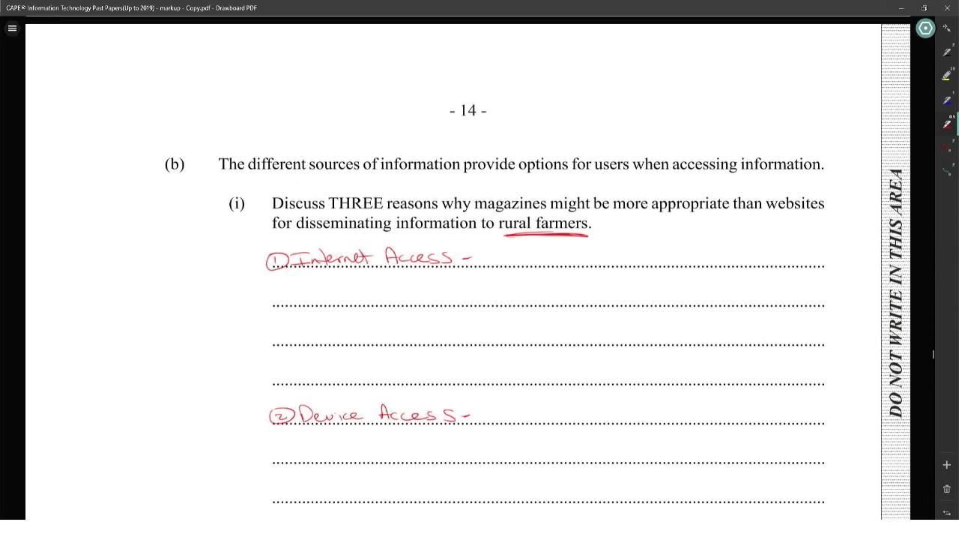
# Step: Explain Internet Access: farmers need an internet connection for websites, which rural areas may lack
pyautogui.scroll(-2, 479, 270)
pyautogui.moveTo(476, 182)
pyautogui.mouseDown()
pyautogui.moveTo(489, 193)
pyautogui.moveTo(743, 190)
pyautogui.mouseUp()
pyautogui.moveTo(764, 178); pyautogui.dragTo(769, 194)
pyautogui.moveTo(757, 187); pyautogui.dragTo(796, 192)
pyautogui.moveTo(288, 228); pyautogui.dragTo(383, 226)
pyautogui.moveTo(391, 222); pyautogui.dragTo(460, 233)
pyautogui.moveTo(461, 228); pyautogui.dragTo(815, 226)
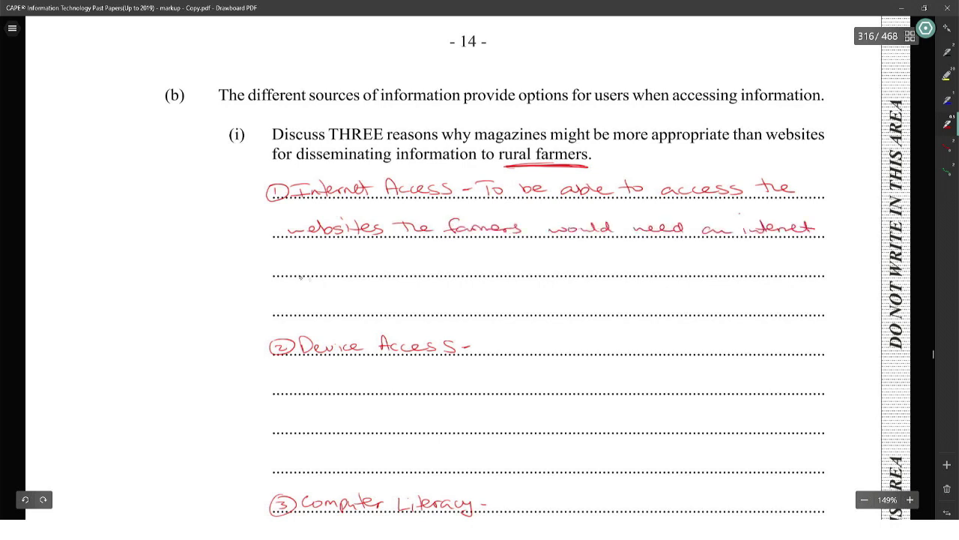
pyautogui.moveTo(283, 270); pyautogui.dragTo(613, 268)
pyautogui.moveTo(630, 270)
pyautogui.mouseDown()
pyautogui.moveTo(750, 279)
pyautogui.moveTo(799, 270)
pyautogui.moveTo(806, 280)
pyautogui.mouseUp()
pyautogui.moveTo(279, 308); pyautogui.dragTo(649, 312)
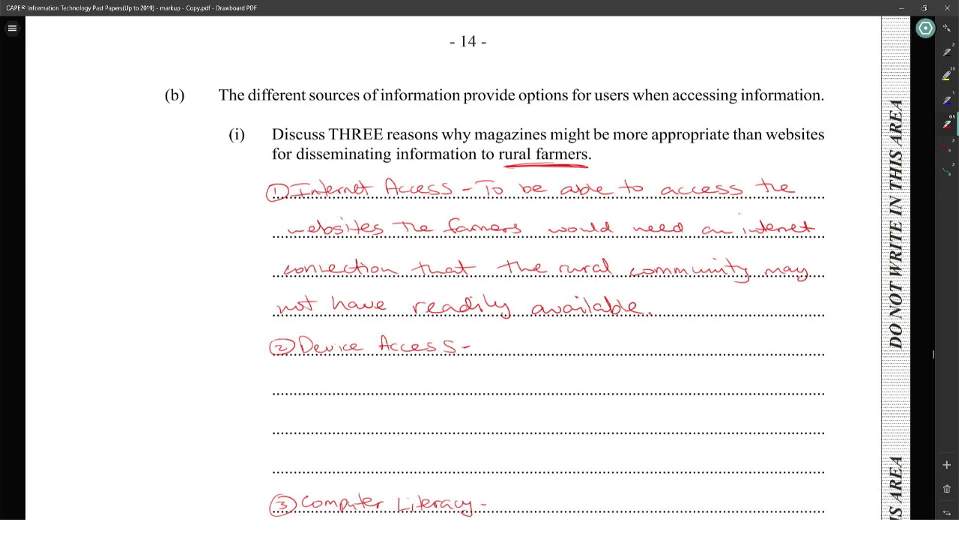
# Step: Explain Device Access: farmers may lack devices like PCs, tablets, smartphones to view websites
pyautogui.moveTo(481, 342); pyautogui.dragTo(830, 345)
pyautogui.moveTo(277, 389); pyautogui.dragTo(580, 382)
pyautogui.moveTo(602, 384); pyautogui.dragTo(641, 386)
pyautogui.moveTo(651, 385); pyautogui.dragTo(829, 382)
pyautogui.moveTo(279, 424); pyautogui.dragTo(799, 429)
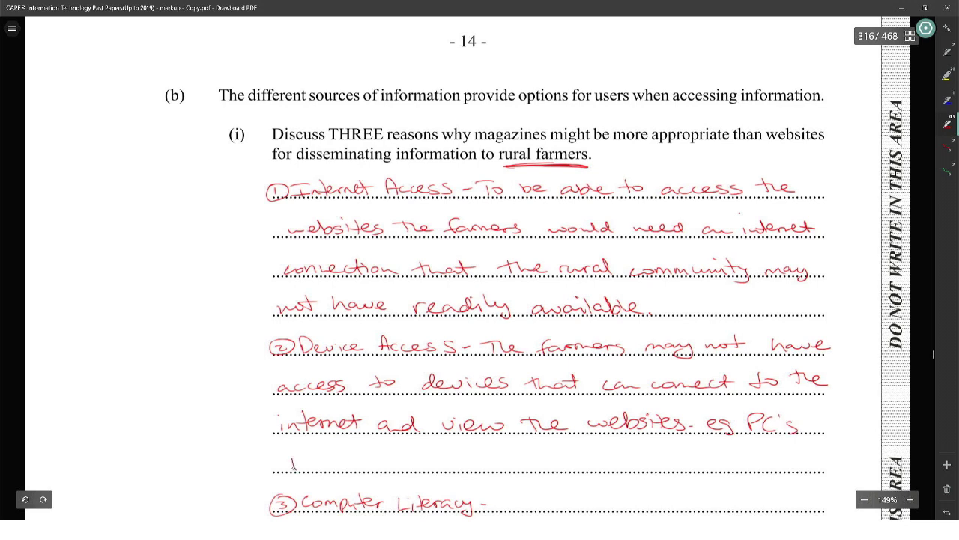
pyautogui.moveTo(278, 461)
pyautogui.mouseDown()
pyautogui.moveTo(405, 469)
pyautogui.moveTo(559, 462)
pyautogui.mouseUp()
# Step: Explain Computer Literacy: farmers may not use the devices skillfully to get the information
pyautogui.scroll(-3, 524, 300)
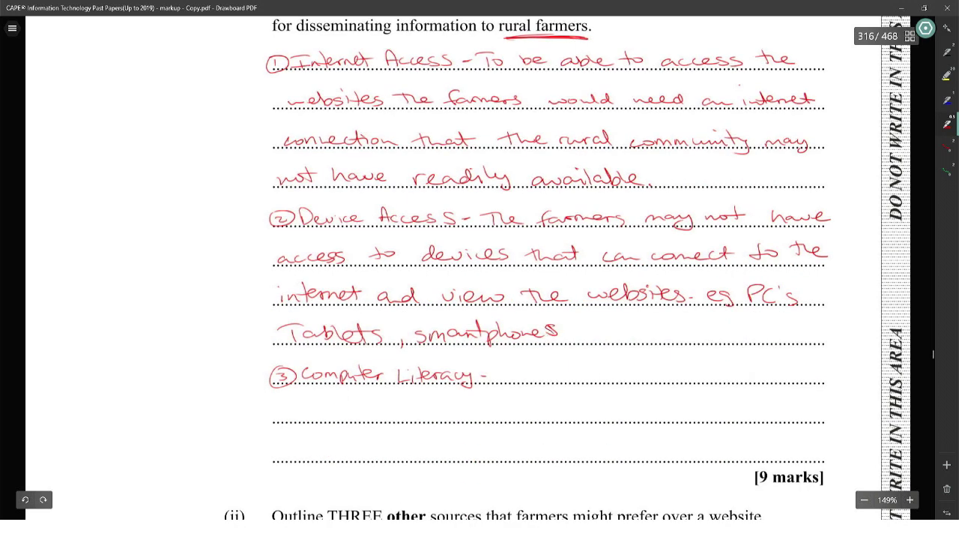
pyautogui.moveTo(491, 373)
pyautogui.mouseDown()
pyautogui.moveTo(698, 382)
pyautogui.moveTo(804, 374)
pyautogui.mouseUp()
pyautogui.moveTo(273, 417)
pyautogui.mouseDown()
pyautogui.moveTo(750, 414)
pyautogui.moveTo(307, 448)
pyautogui.moveTo(632, 454)
pyautogui.mouseUp()
pyautogui.scroll(2, 547, 299)
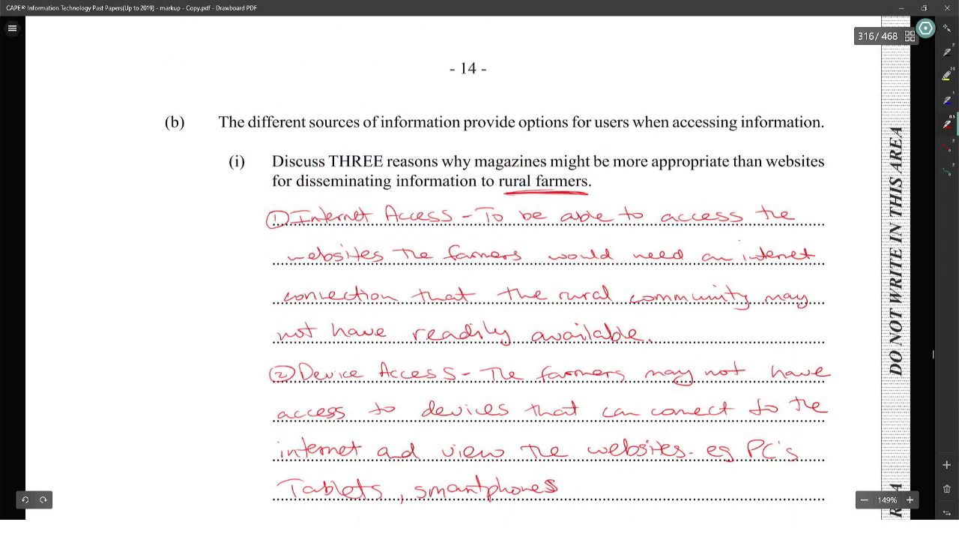
pyautogui.scroll(-5, 480, 269)
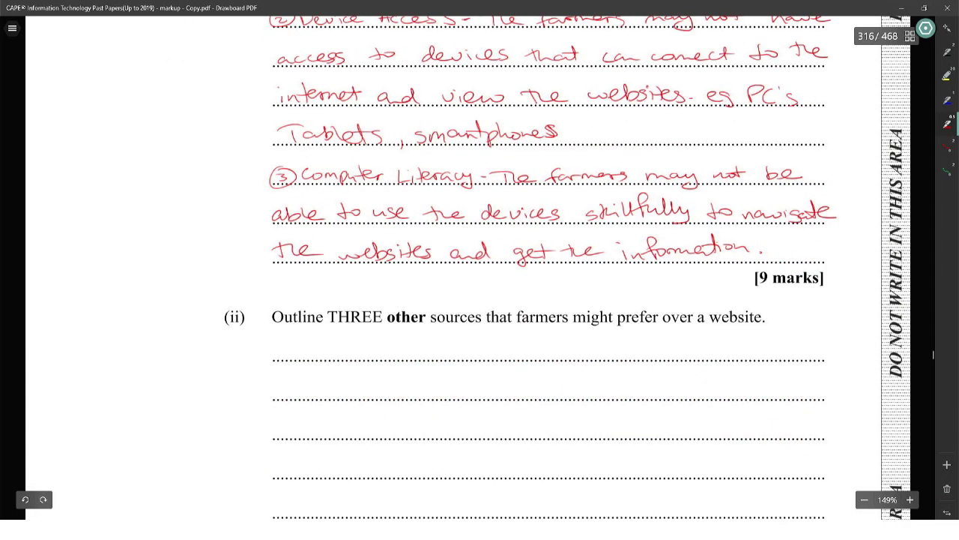
# Step: Write the red source headings 'Newspapers -', 'People -' and 'Journal -' on the (ii) lines
pyautogui.scroll(-2, 480, 270)
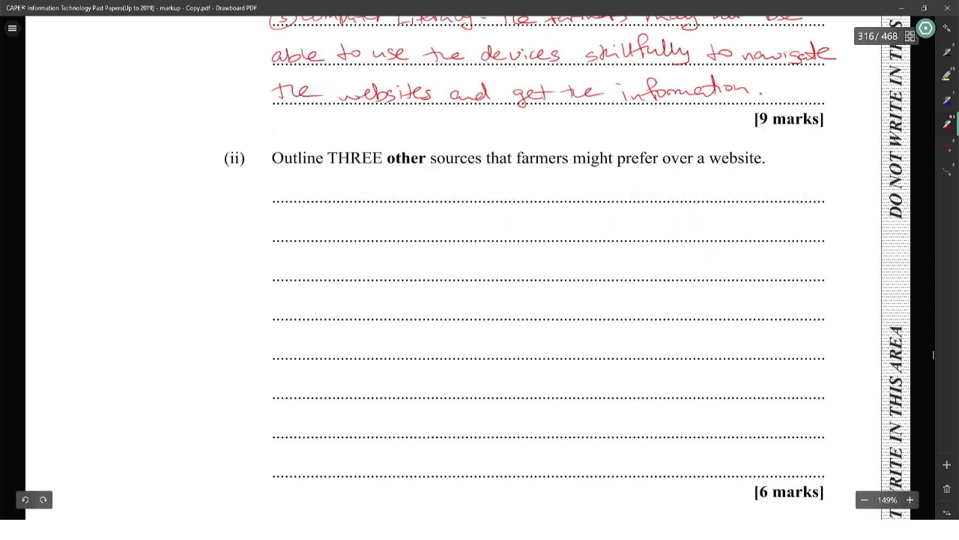
pyautogui.moveTo(276, 201)
pyautogui.mouseDown()
pyautogui.moveTo(294, 183)
pyautogui.moveTo(396, 196)
pyautogui.mouseUp()
pyautogui.moveTo(280, 309); pyautogui.dragTo(366, 310)
pyautogui.moveTo(405, 190); pyautogui.dragTo(414, 191)
pyautogui.scroll(-1, 440, 288)
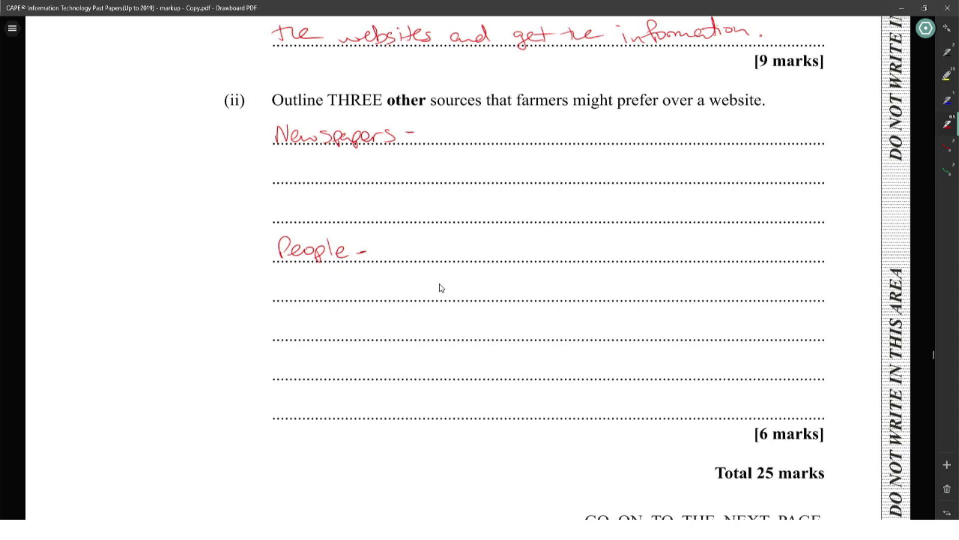
pyautogui.moveTo(276, 361); pyautogui.dragTo(367, 369)
pyautogui.moveTo(372, 368); pyautogui.dragTo(379, 369)
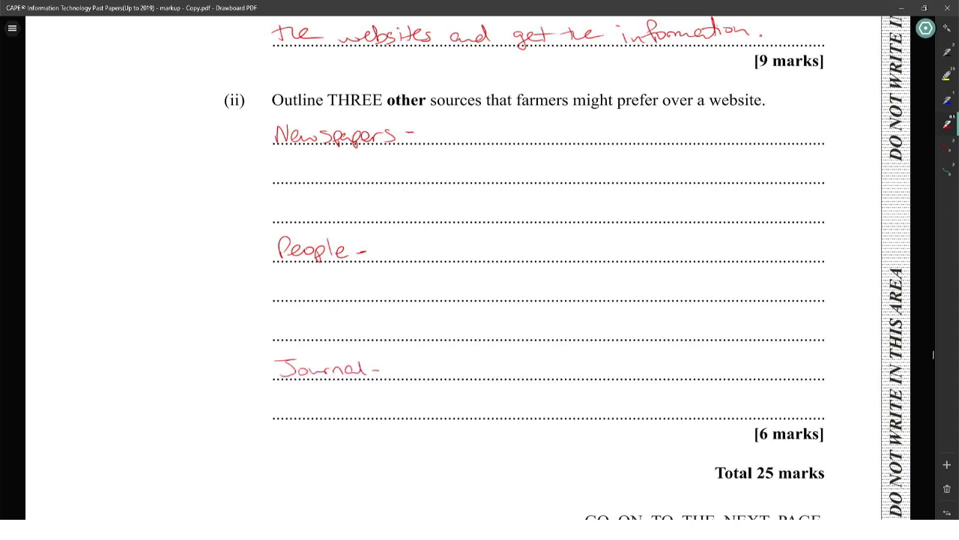